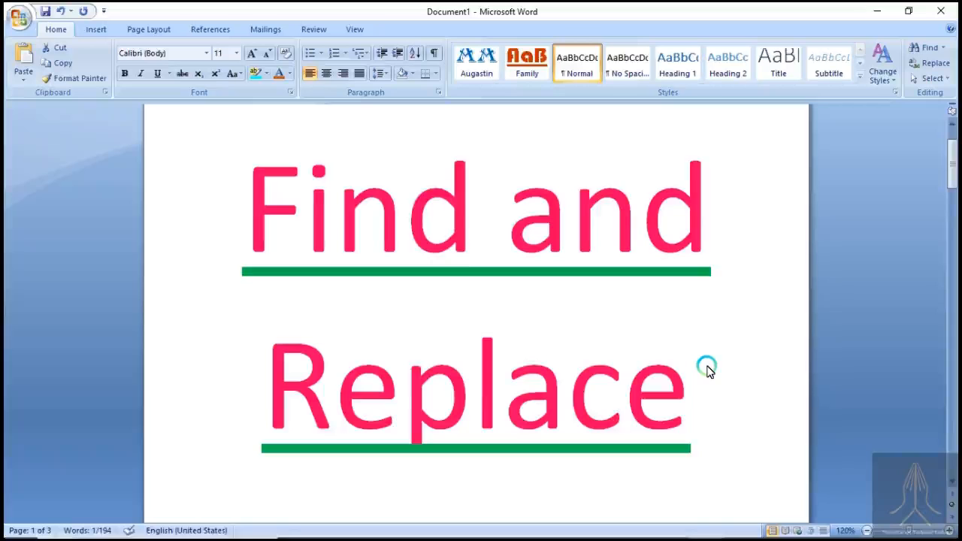
- Go to the sample paragraphs on page 3 and place the cursor after "document" in the second paragraph, clearing the selection of "include"
scroll(706, 368, down, 10)
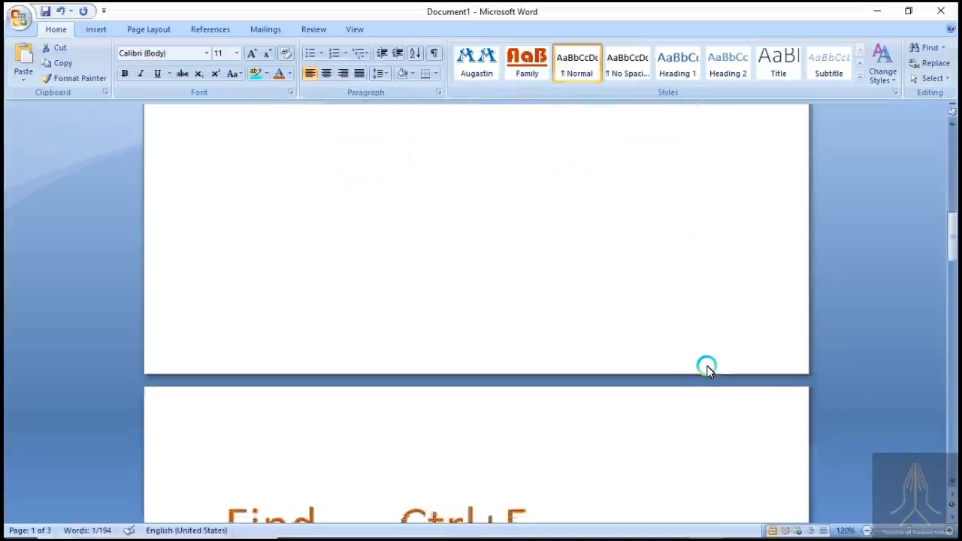
scroll(706, 368, down, 4)
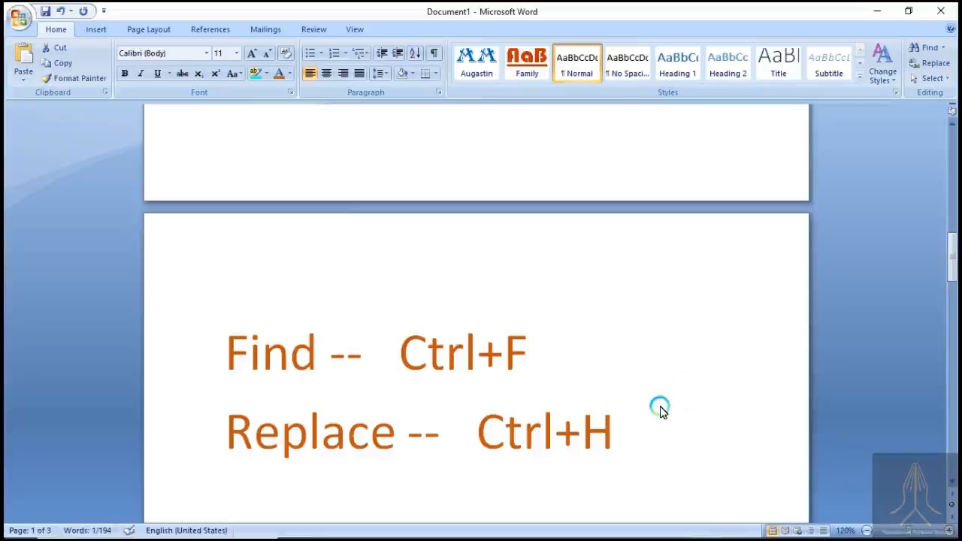
scroll(660, 410, down, 20)
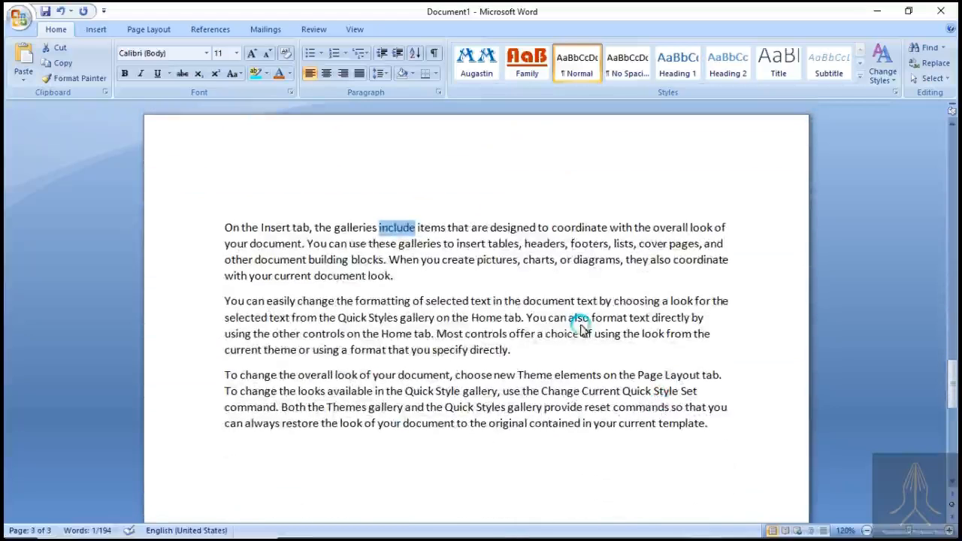
click(574, 299)
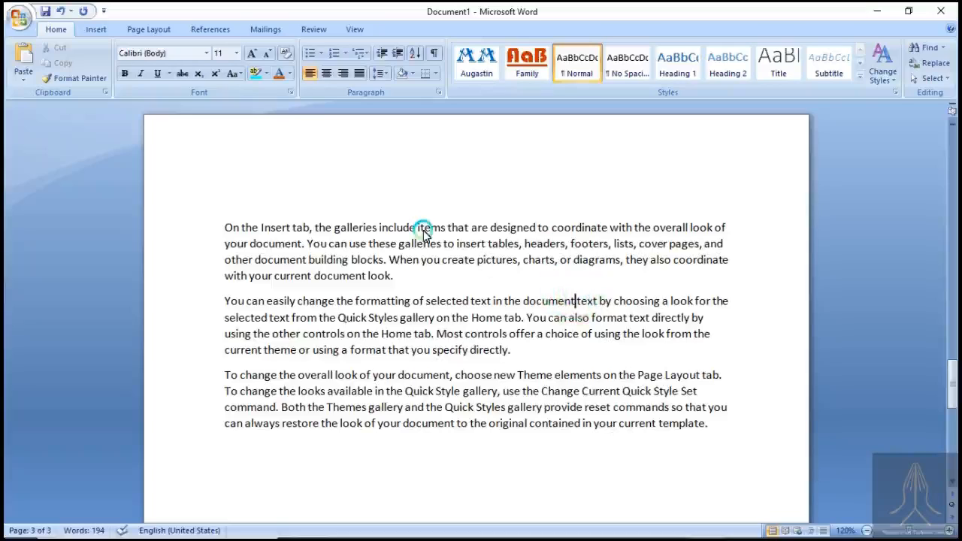
click(650, 204)
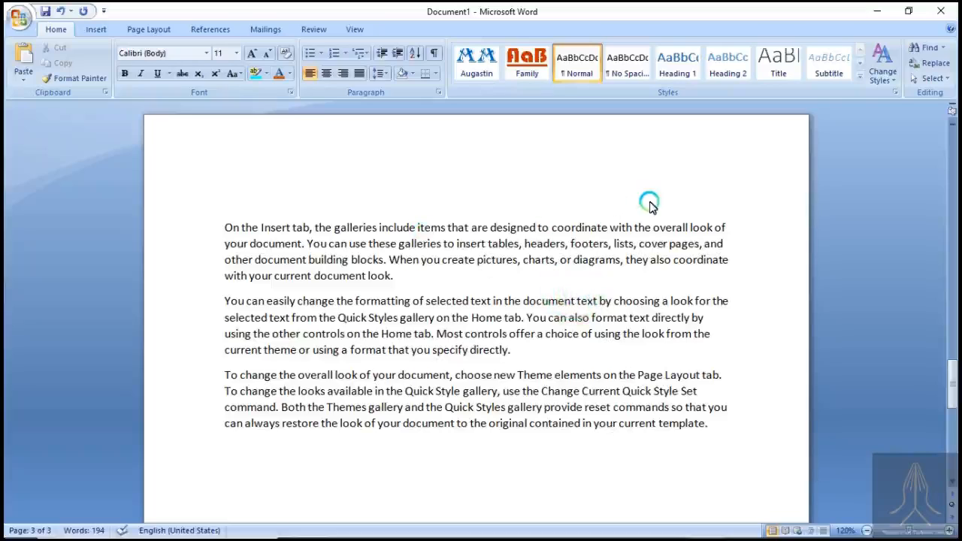
- Use Find to search the document for the word "tables", replacing the previous search term
click(915, 95)
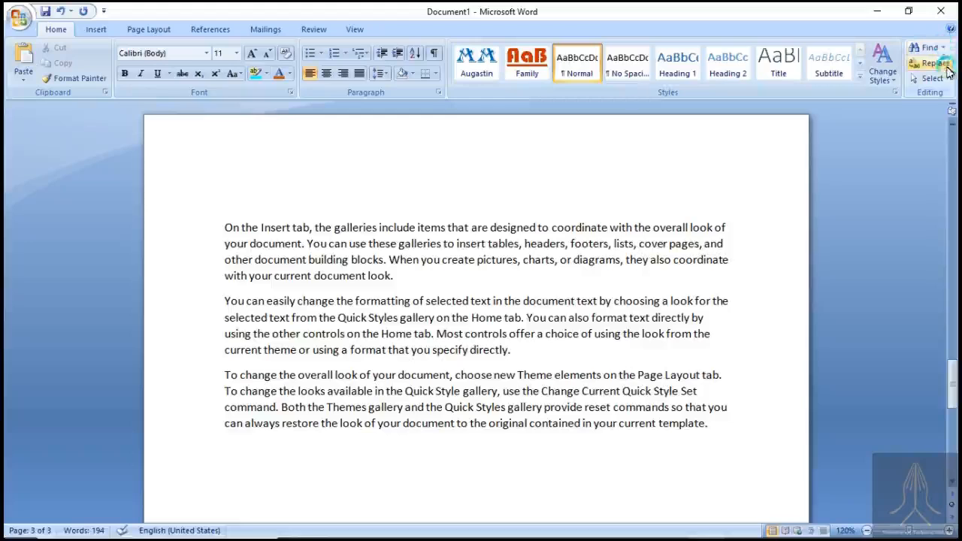
click(929, 48)
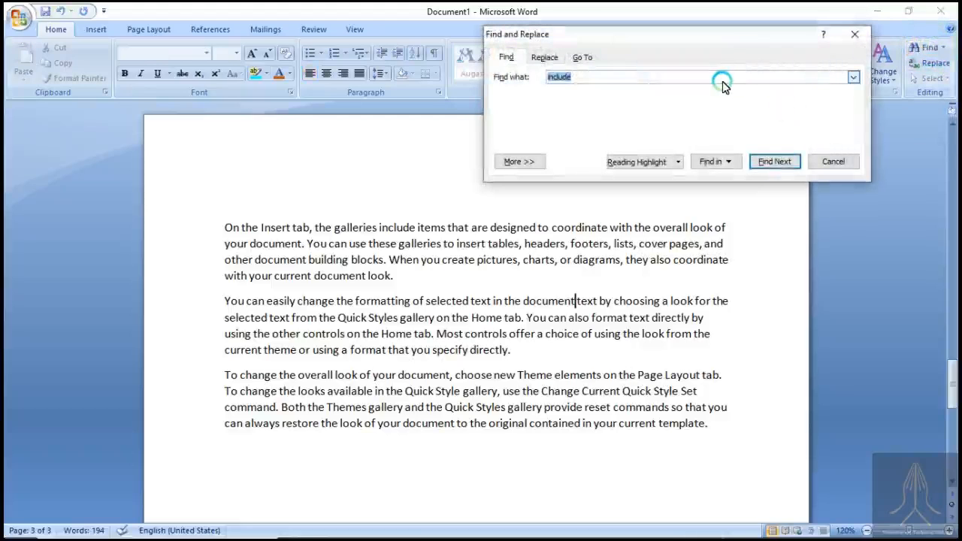
click(721, 86)
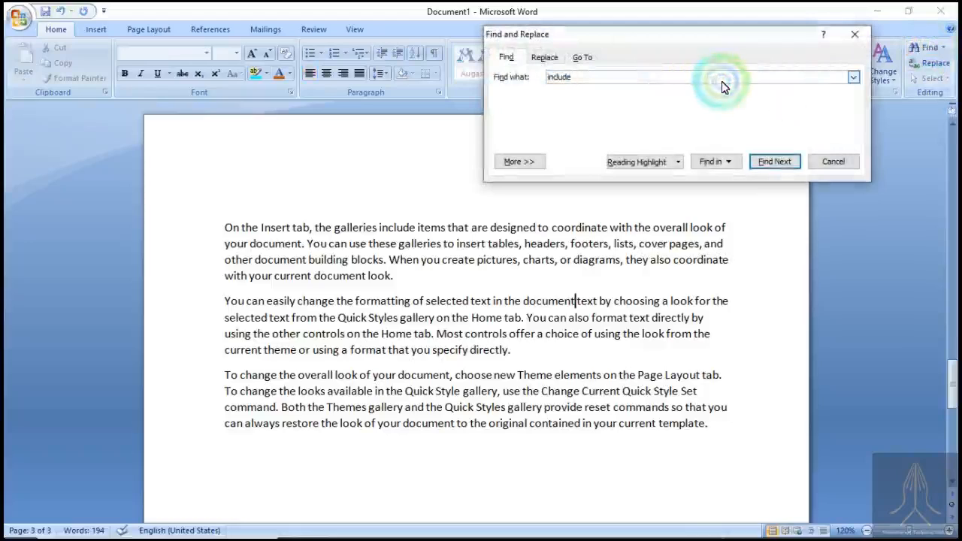
key(BackSpace)
key(BackSpace)
key(BackSpace)
key(BackSpace)
key(BackSpace)
key(BackSpace)
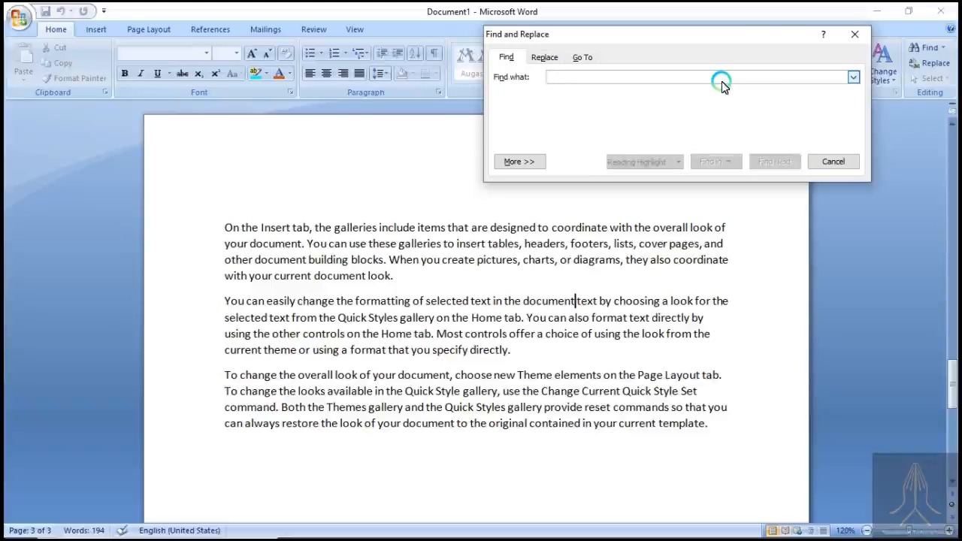
text(tables)
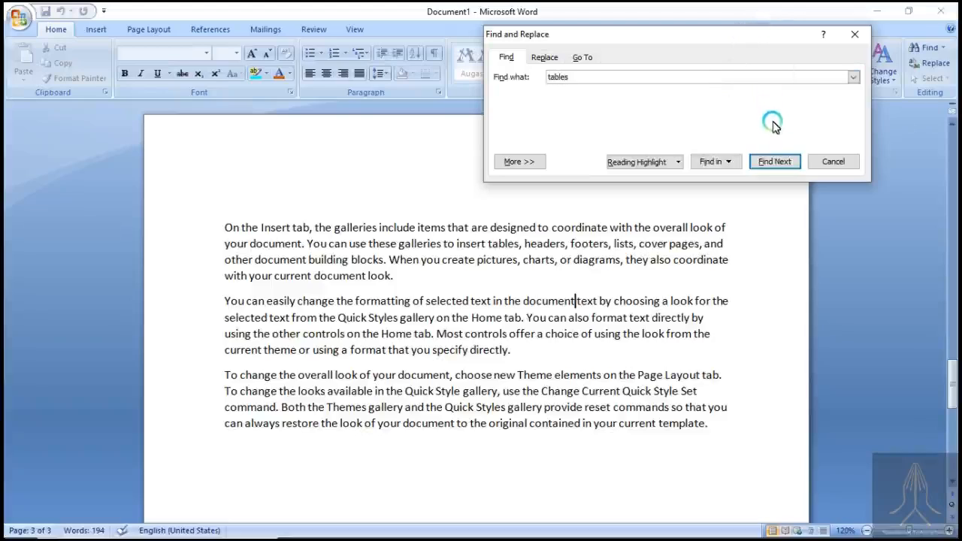
click(778, 165)
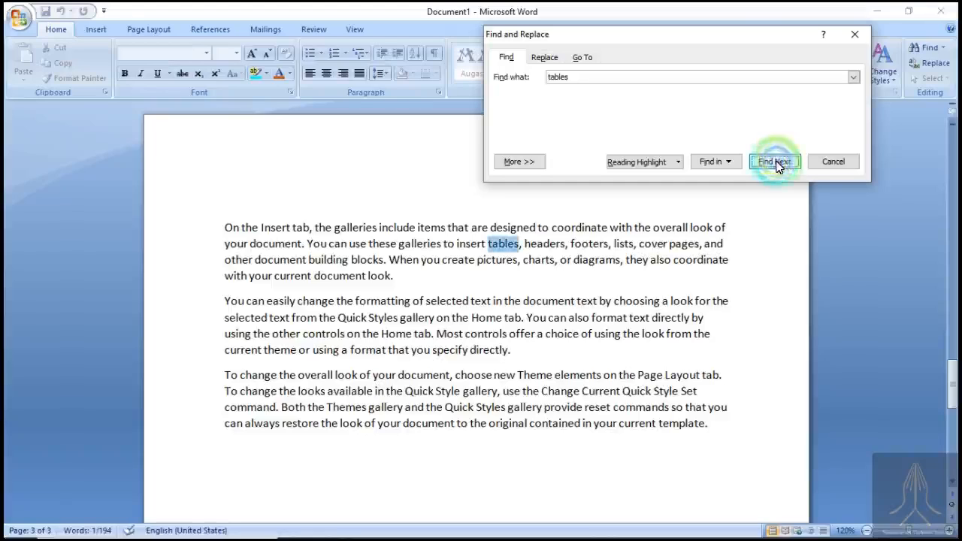
- Repeat the search for "tables" until the whole document has been searched, and dismiss the completion notices
click(520, 250)
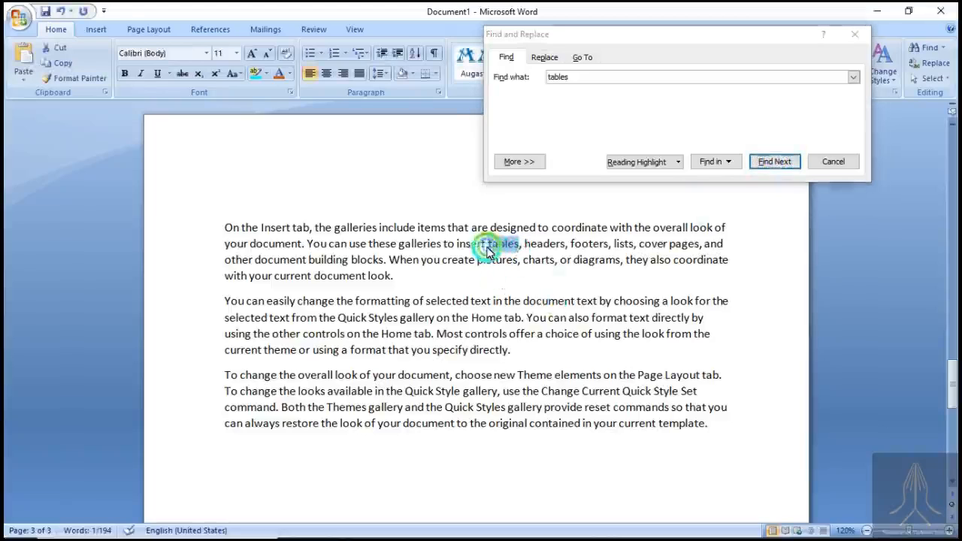
click(776, 165)
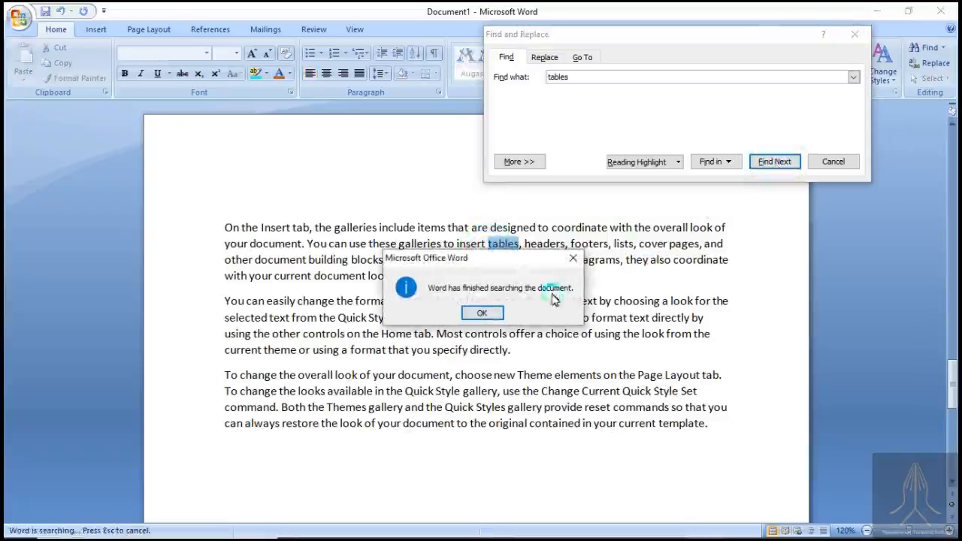
click(493, 314)
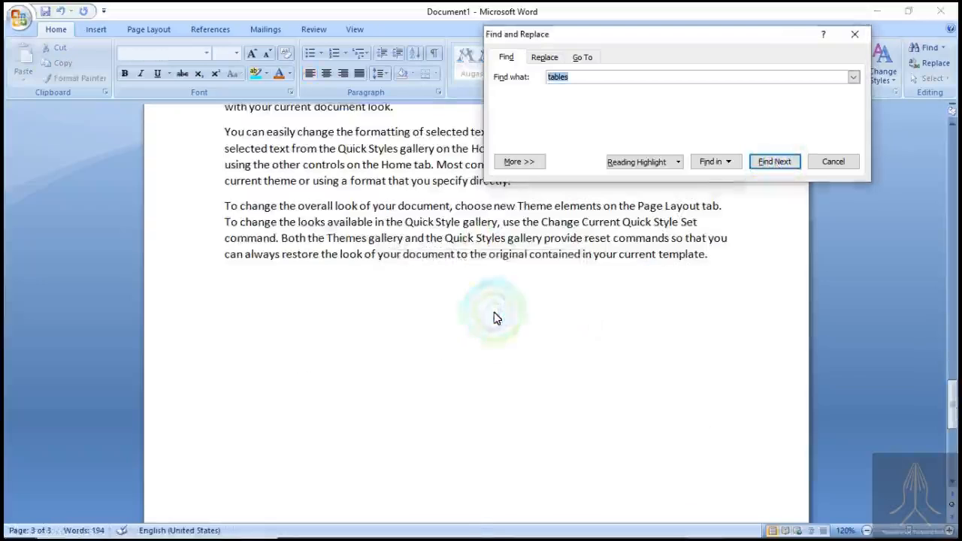
scroll(493, 314, up, 4)
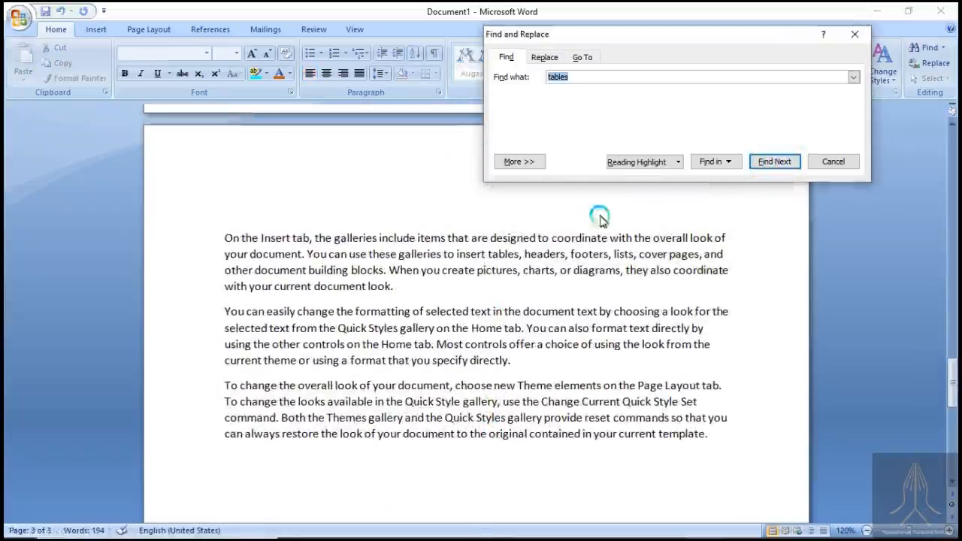
click(778, 163)
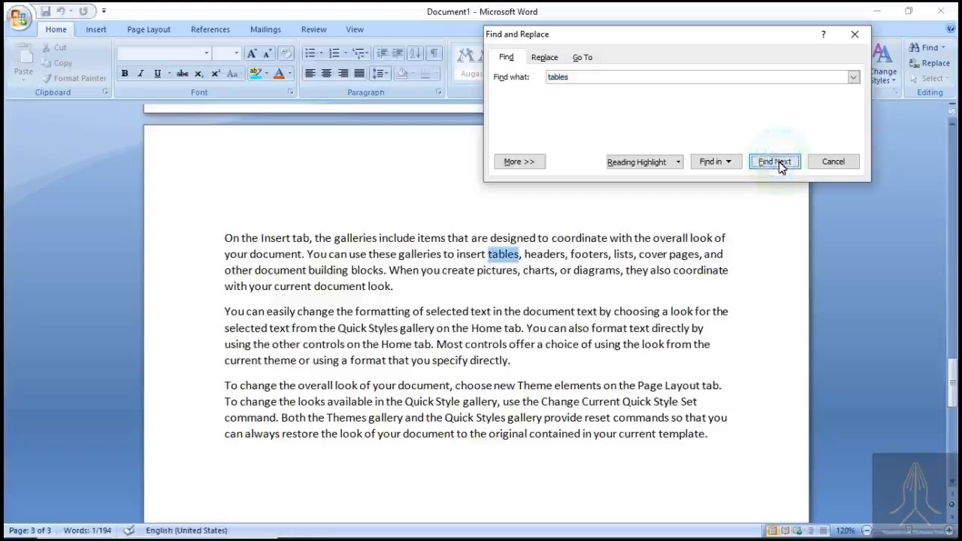
click(778, 162)
click(772, 163)
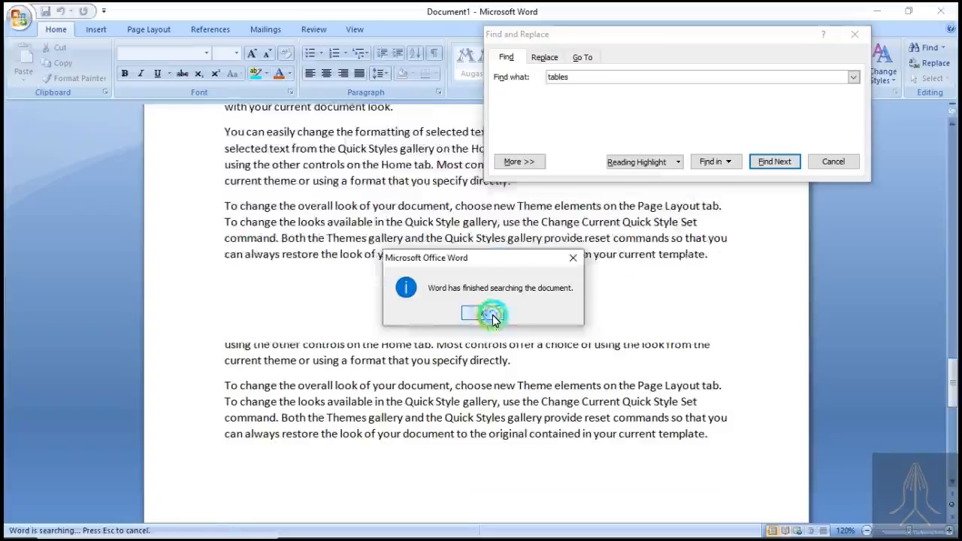
click(484, 313)
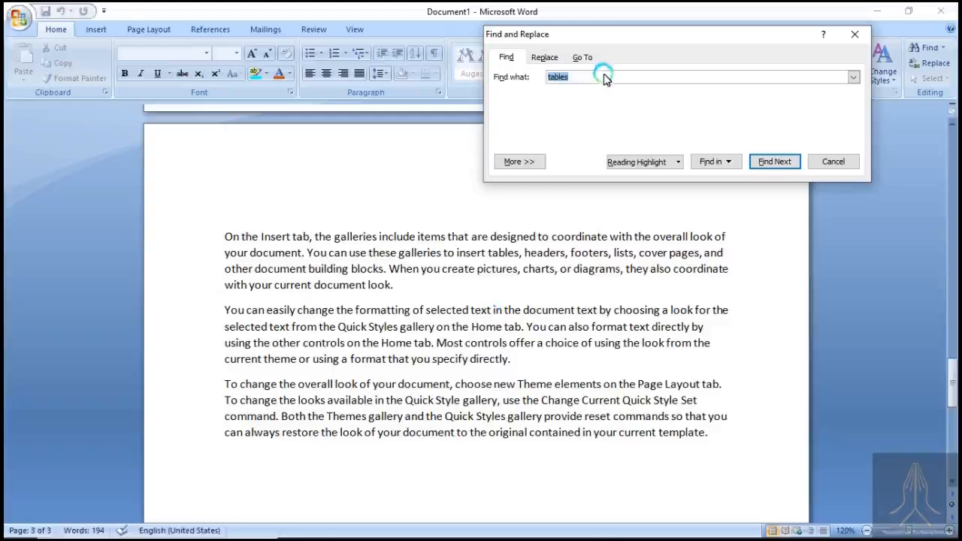
- Search the document for the word "change" and step through its matches in the third paragraph
click(606, 84)
double_click(606, 84)
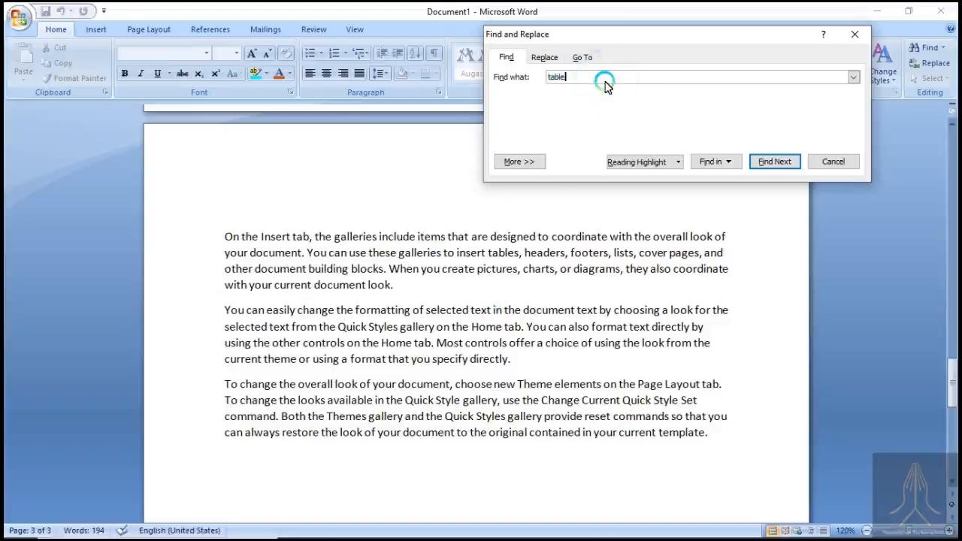
key(BackSpace)
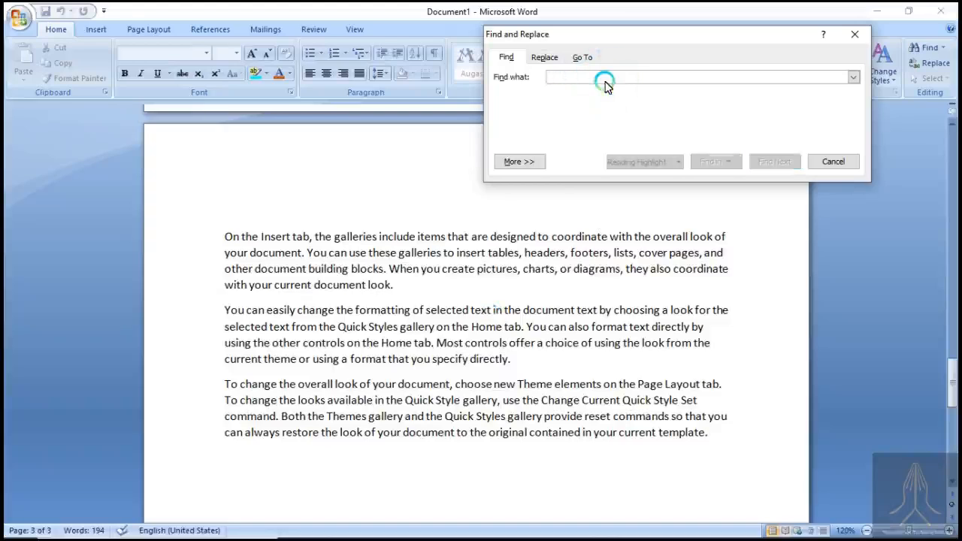
text(change)
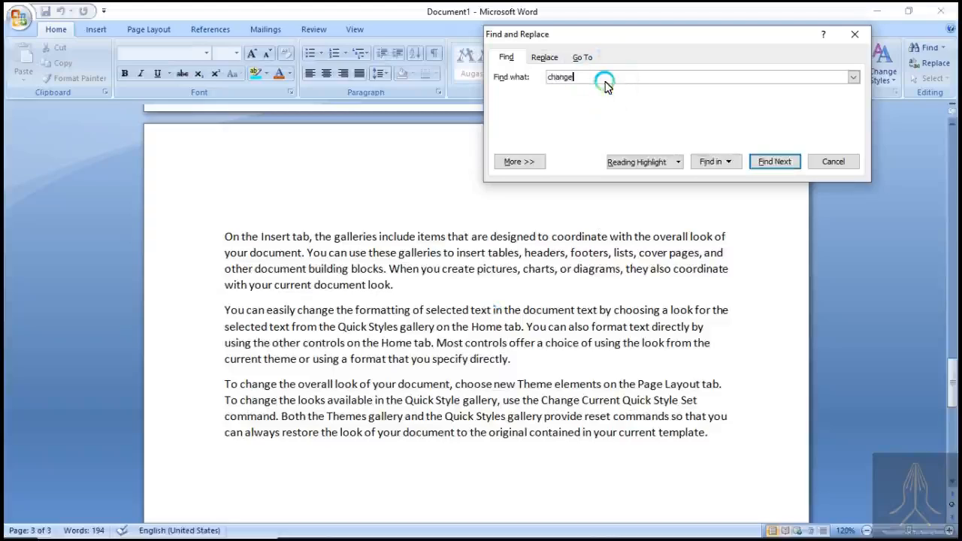
click(762, 162)
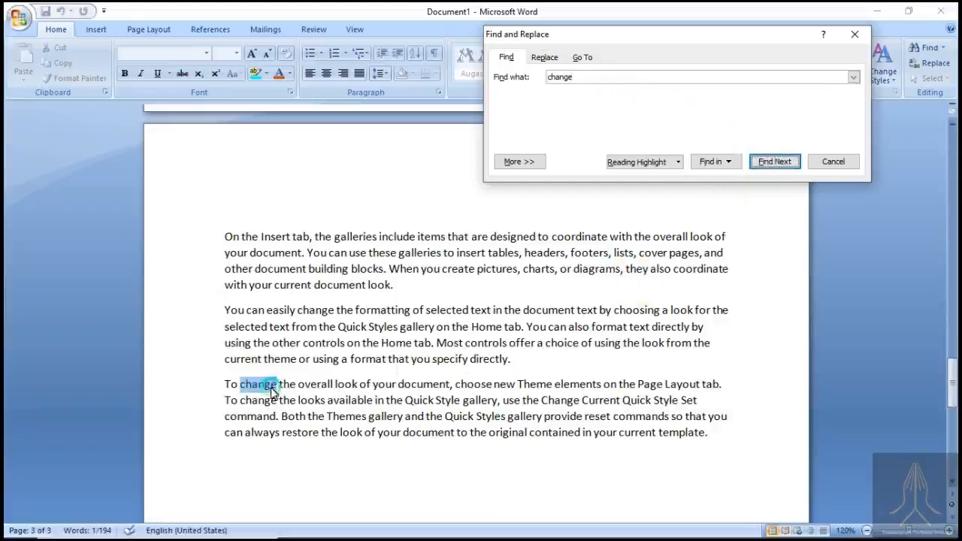
click(776, 165)
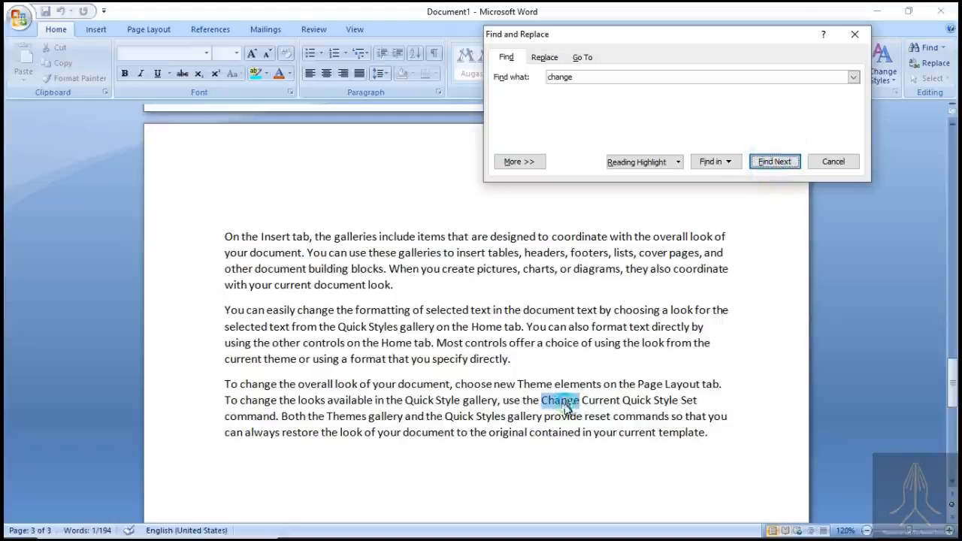
- Find the remaining matches of "change" until the search is complete, then close the Find and Replace dialog
click(585, 406)
click(783, 160)
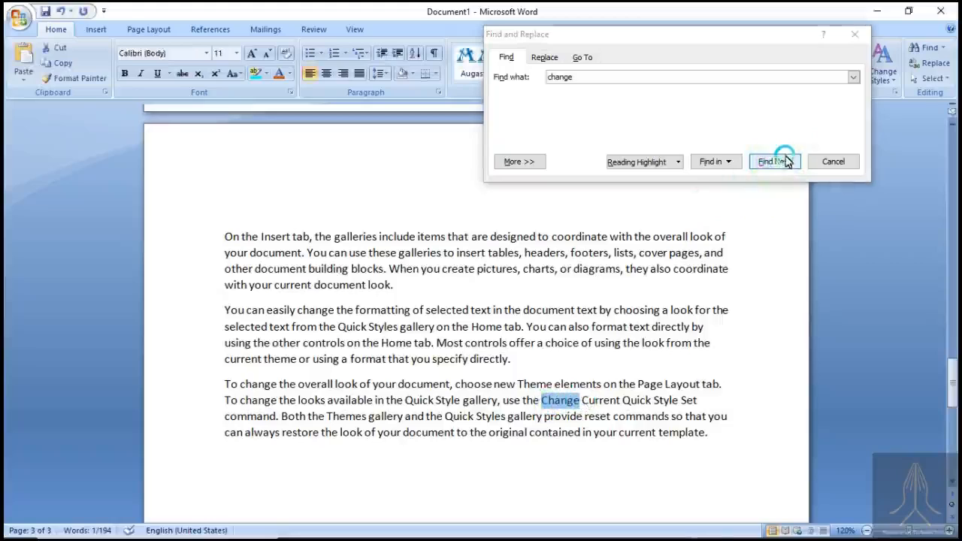
click(336, 308)
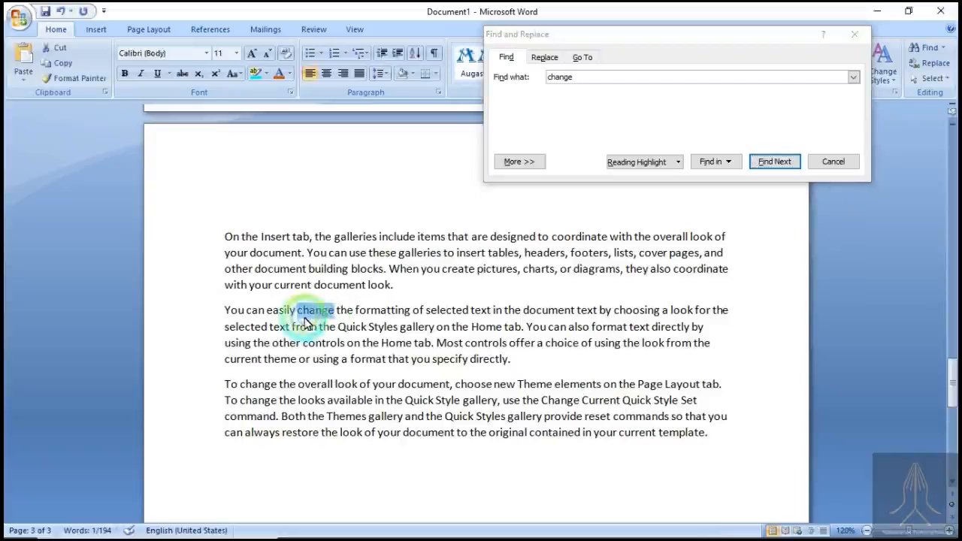
click(762, 150)
click(766, 161)
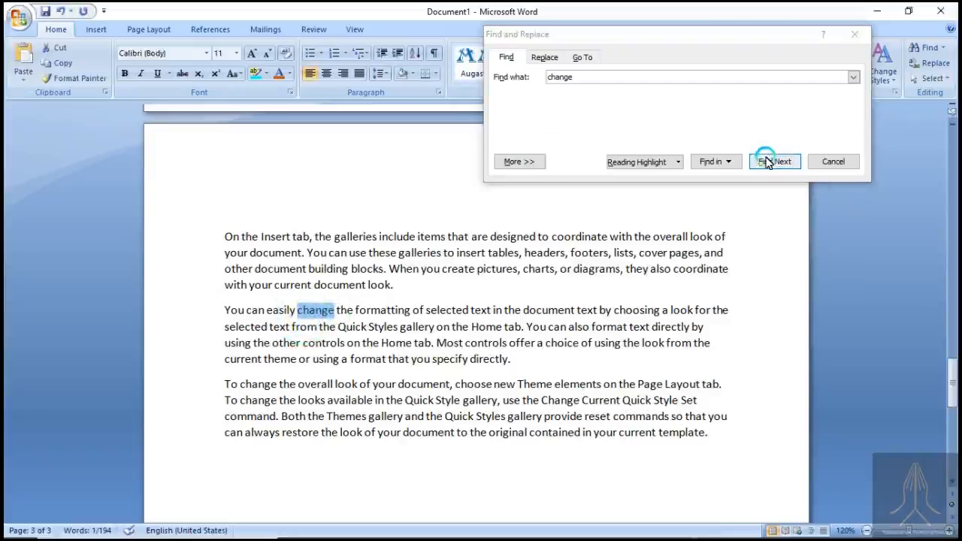
click(767, 161)
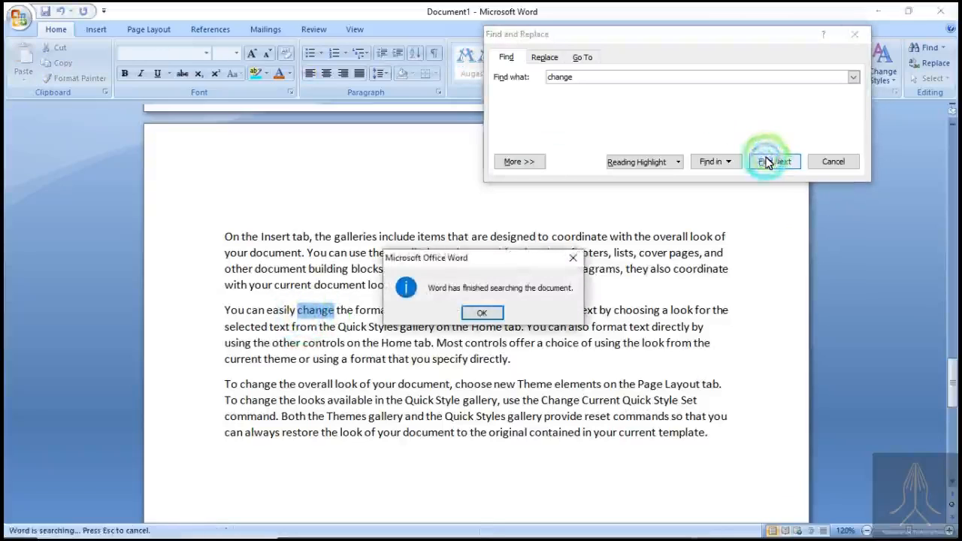
click(500, 313)
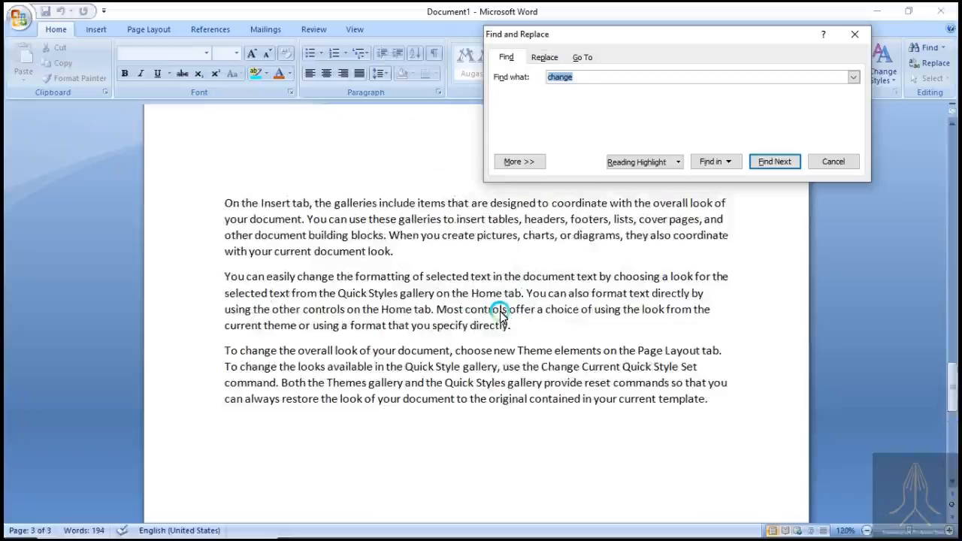
click(755, 162)
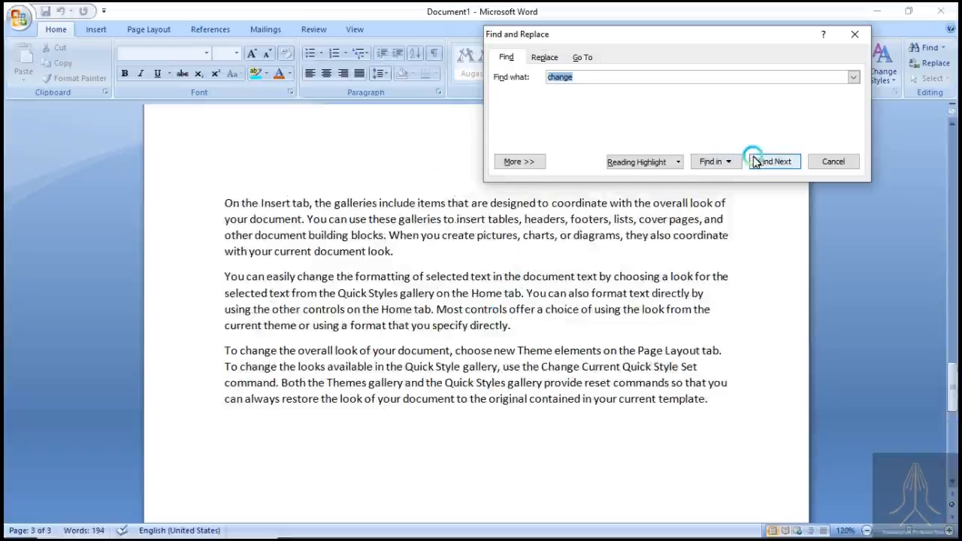
click(826, 160)
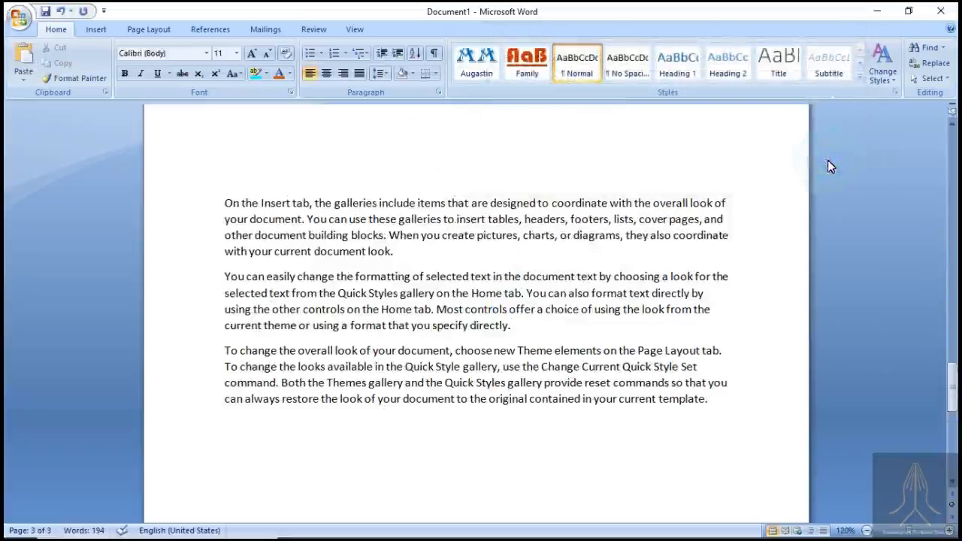
- Open the Replace dialog, move it clear of the text, and set it to replace "change" with "exchange"
click(739, 225)
click(918, 65)
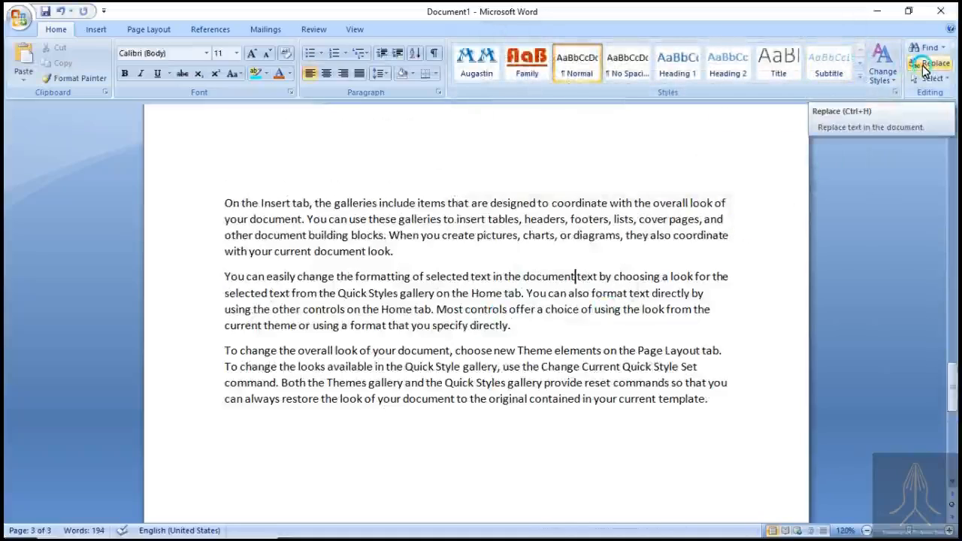
click(923, 67)
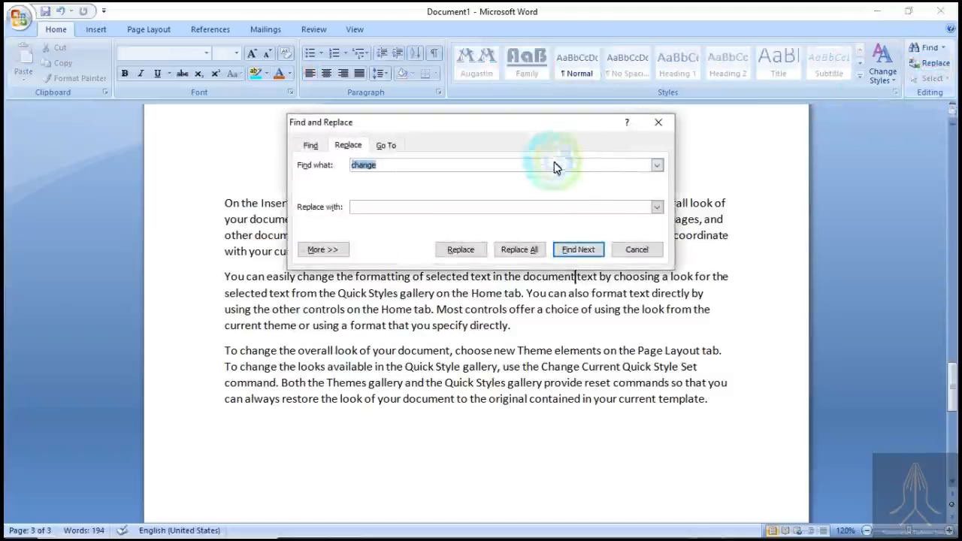
drag(515, 128, 708, 38)
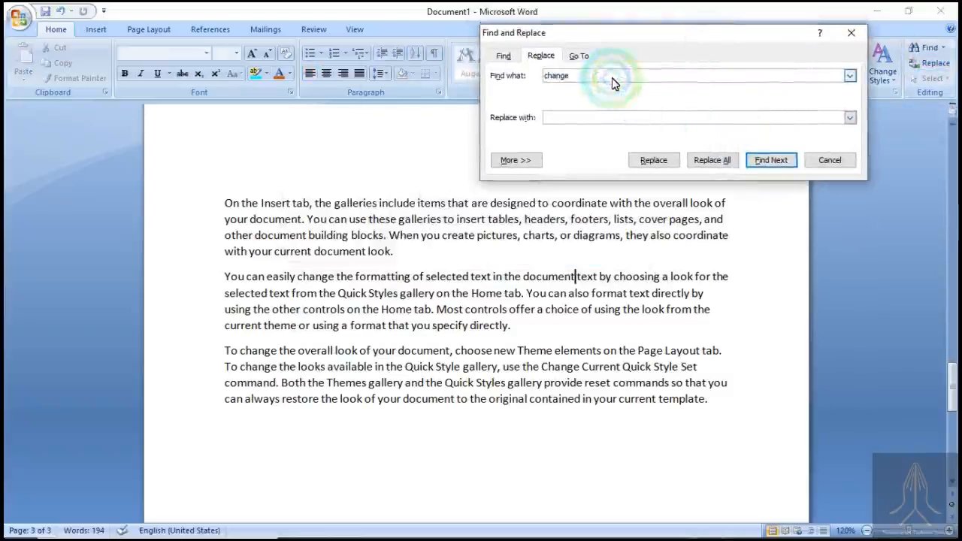
click(612, 78)
click(624, 117)
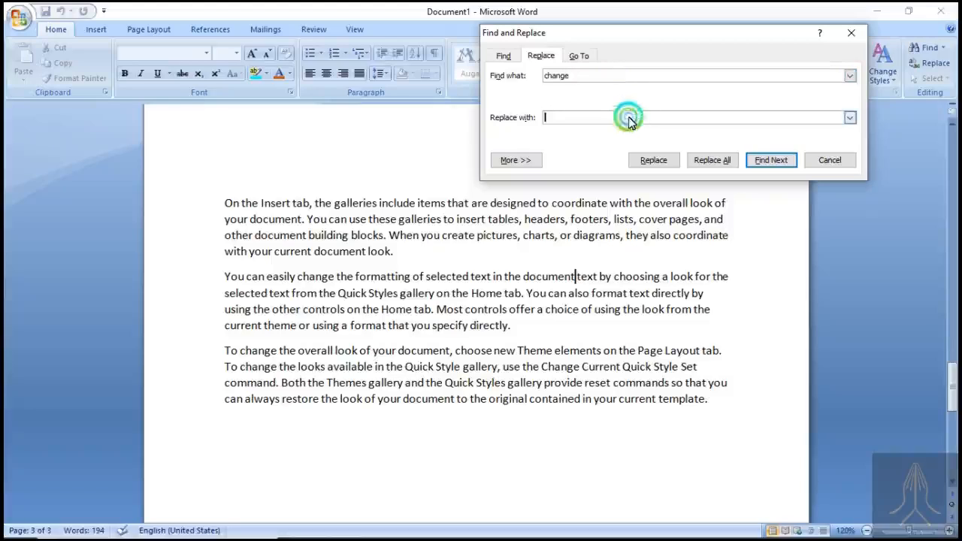
click(630, 119)
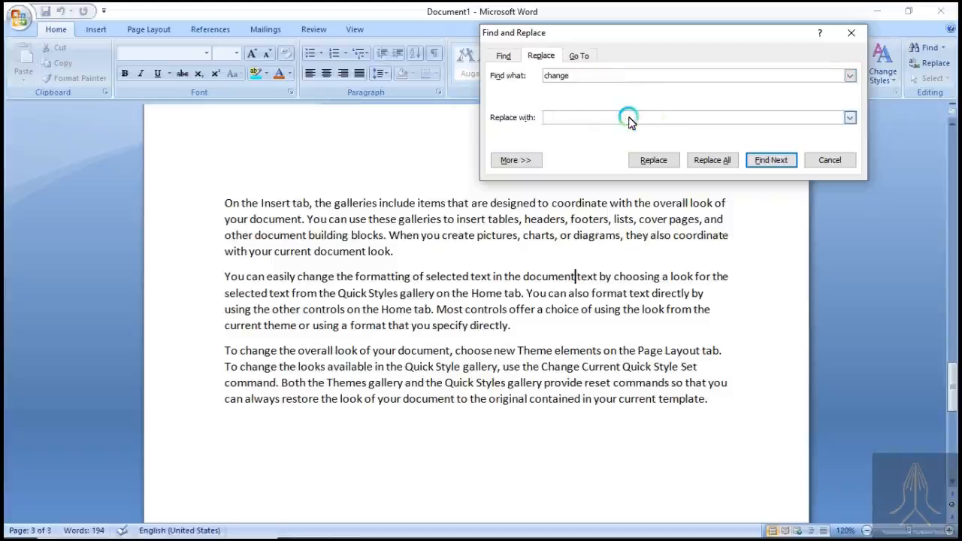
text(exchange)
- Replace the first "change" in the third paragraph with "exchange" and highlight the replaced word
click(669, 163)
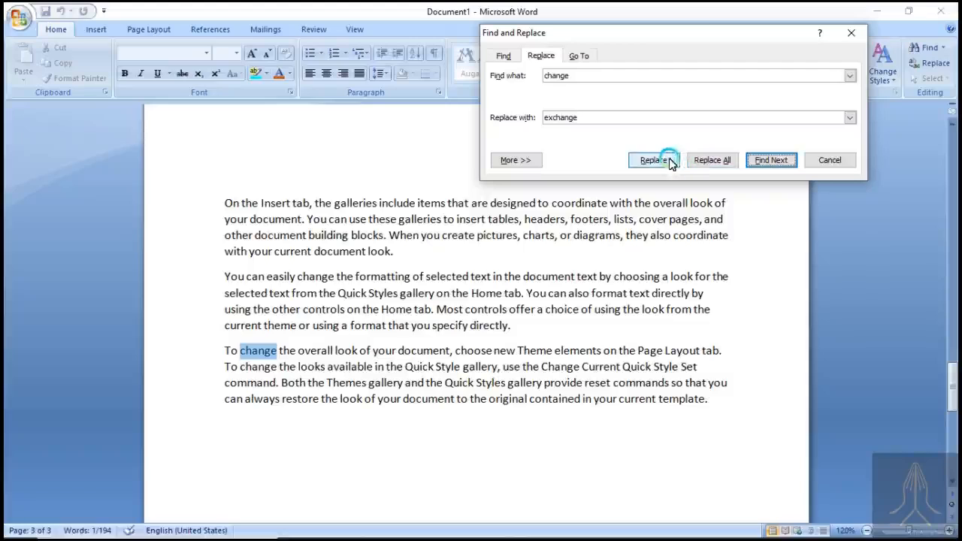
click(669, 161)
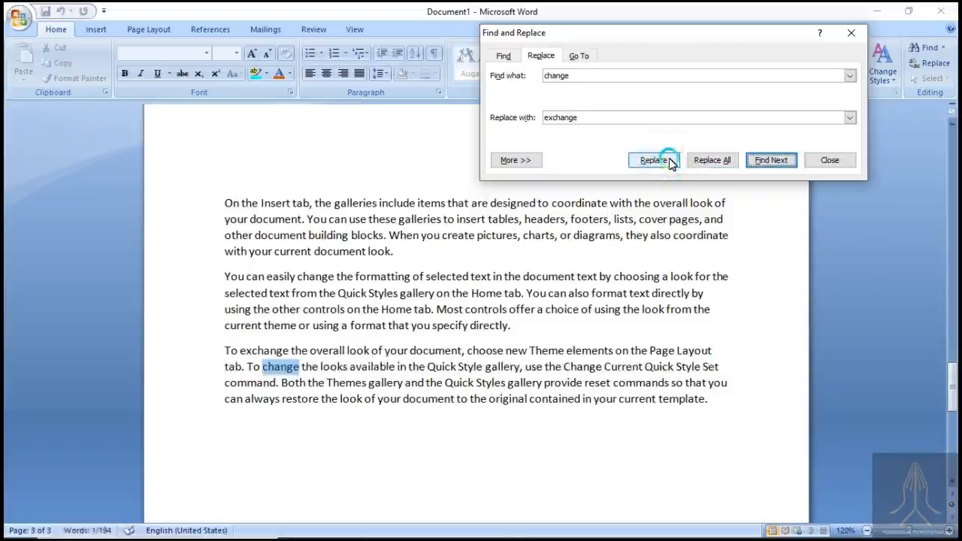
click(287, 354)
drag(240, 353, 307, 353)
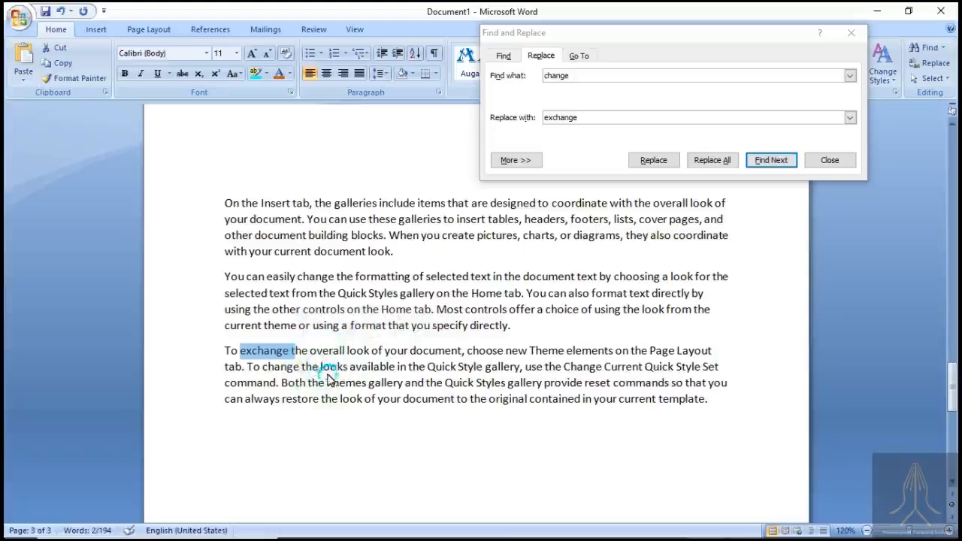
- Replace "change" before "the looks available" in the third paragraph with "exchange" and continue searching the rest of the document
double_click(271, 368)
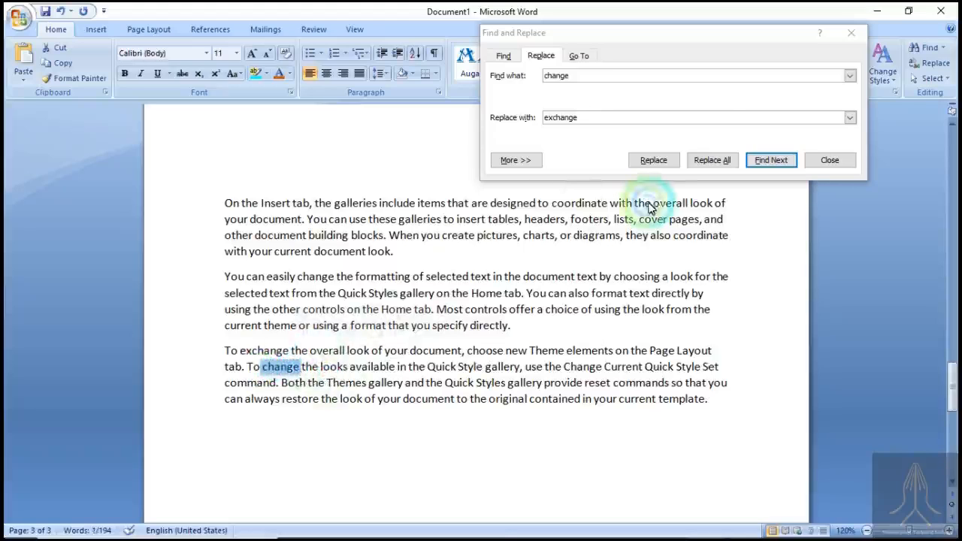
click(666, 164)
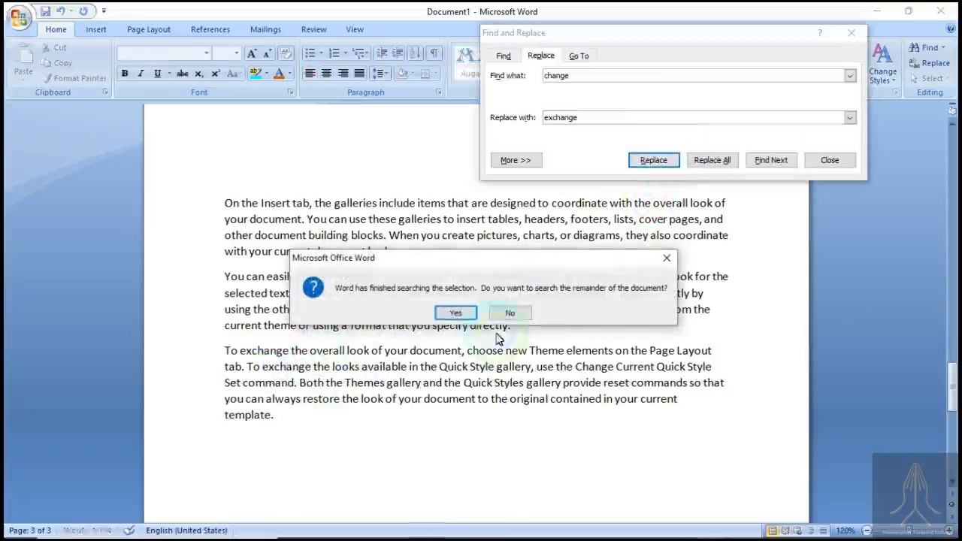
click(452, 316)
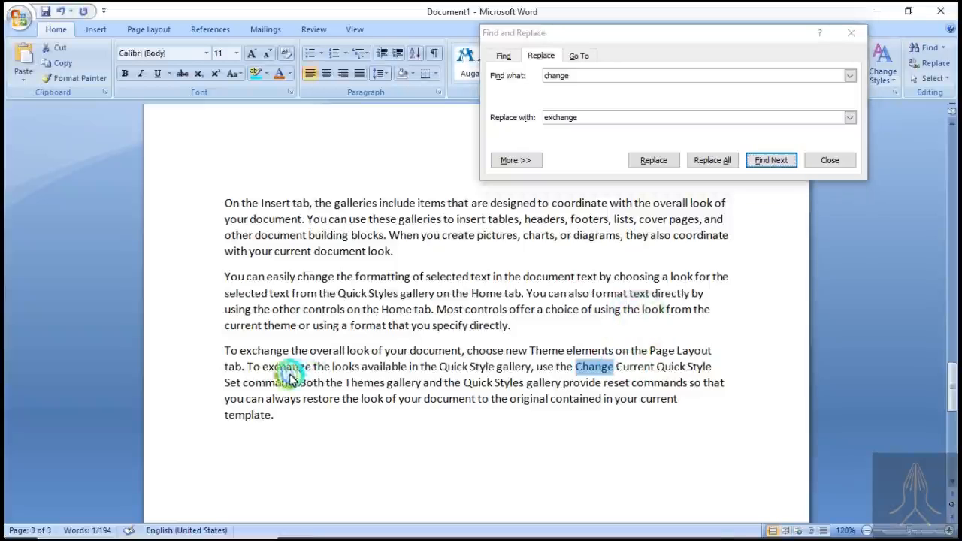
drag(263, 366, 319, 382)
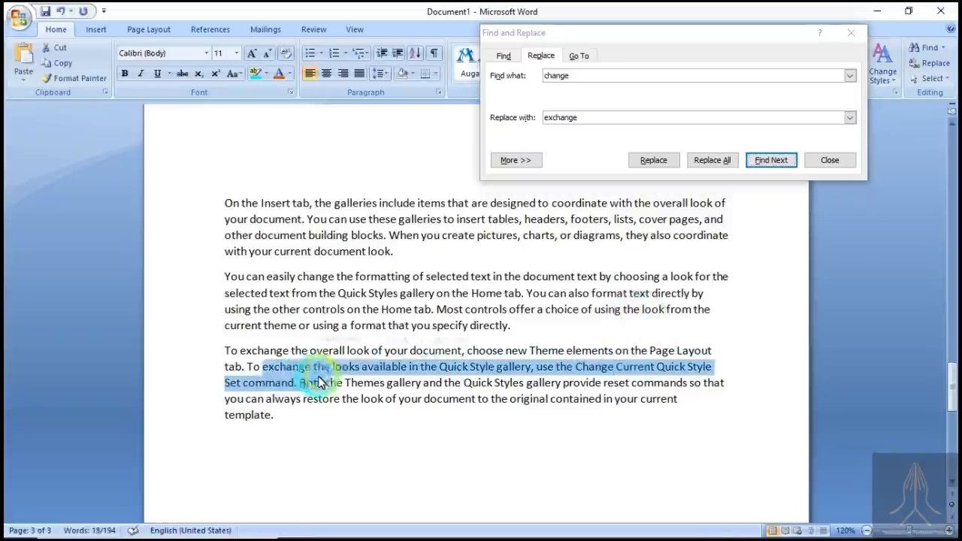
click(448, 366)
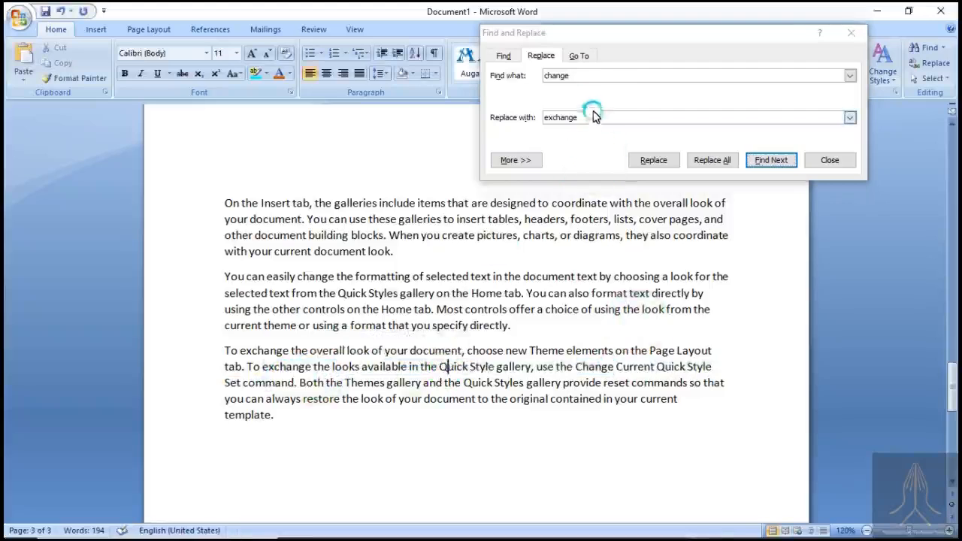
- Set the search word to "new" and its replacement to "old"
click(594, 75)
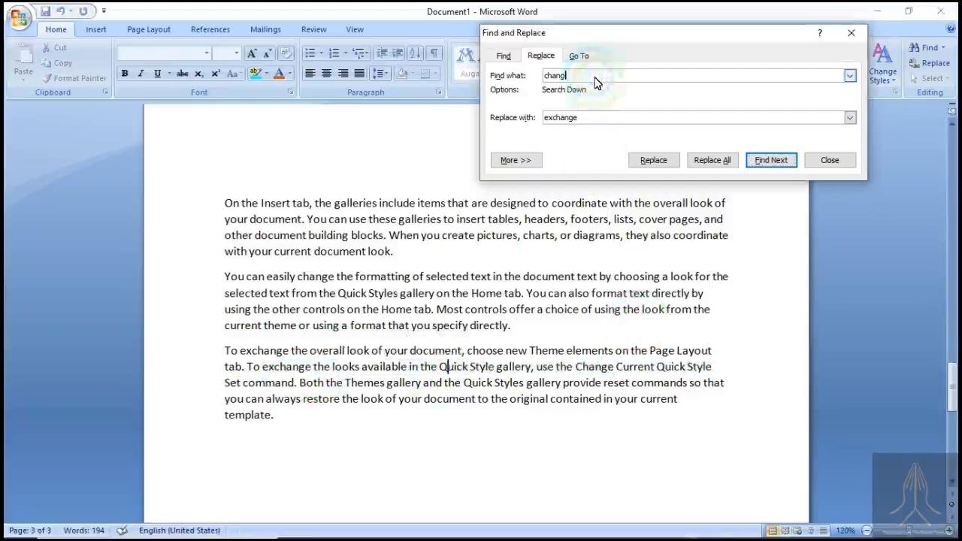
double_click(594, 75)
key(BackSpace)
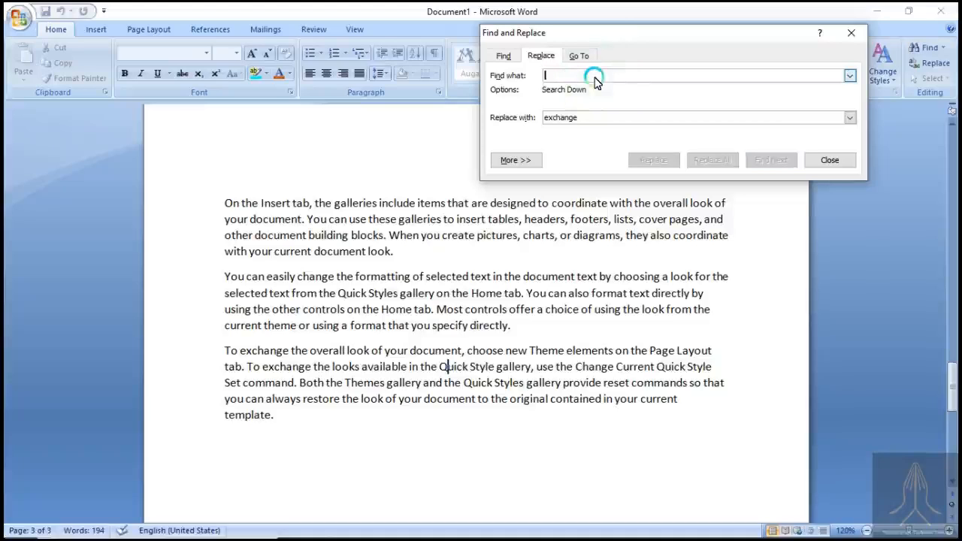
text(new)
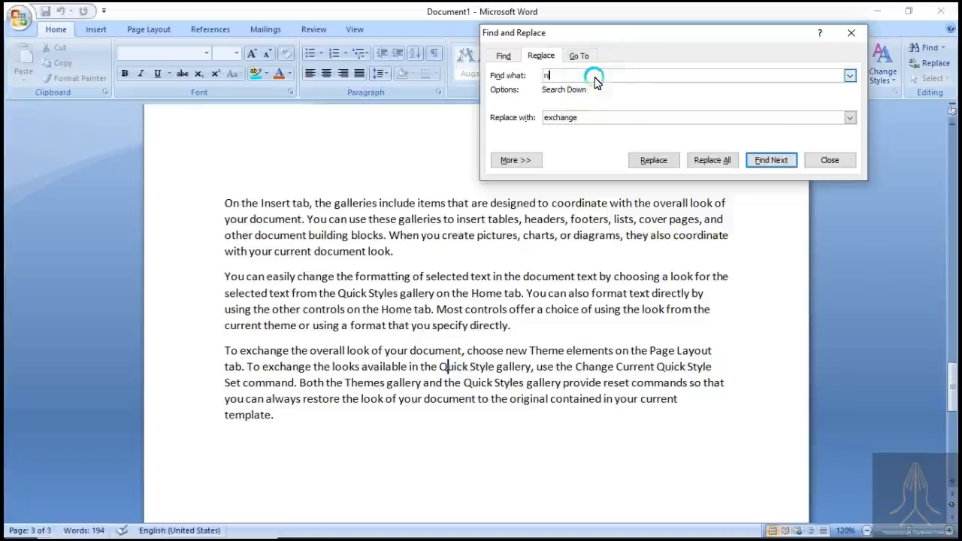
click(656, 119)
key(BackSpace)
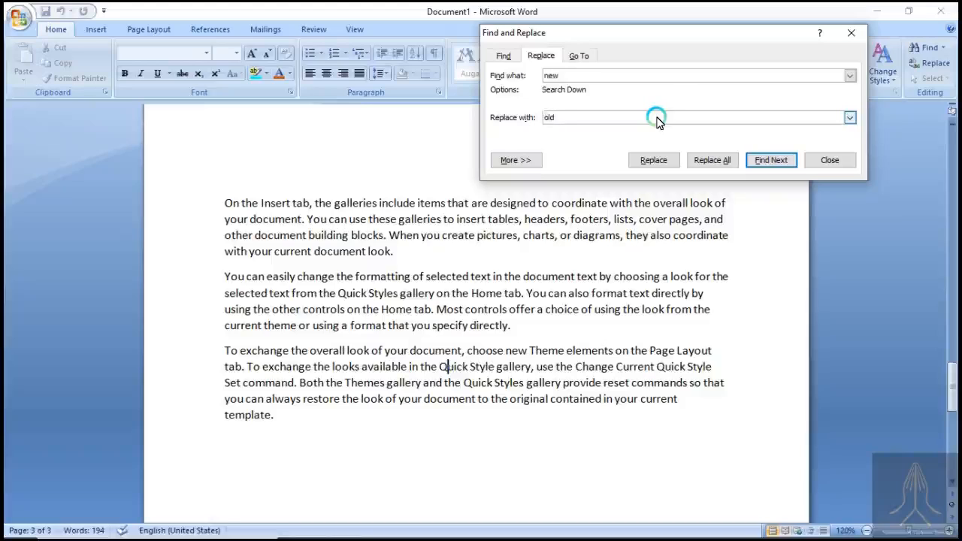
text(old)
- Replace "new" before "Theme elements" in the third paragraph with "old", dismiss the completion notice, and check the replaced word
click(673, 161)
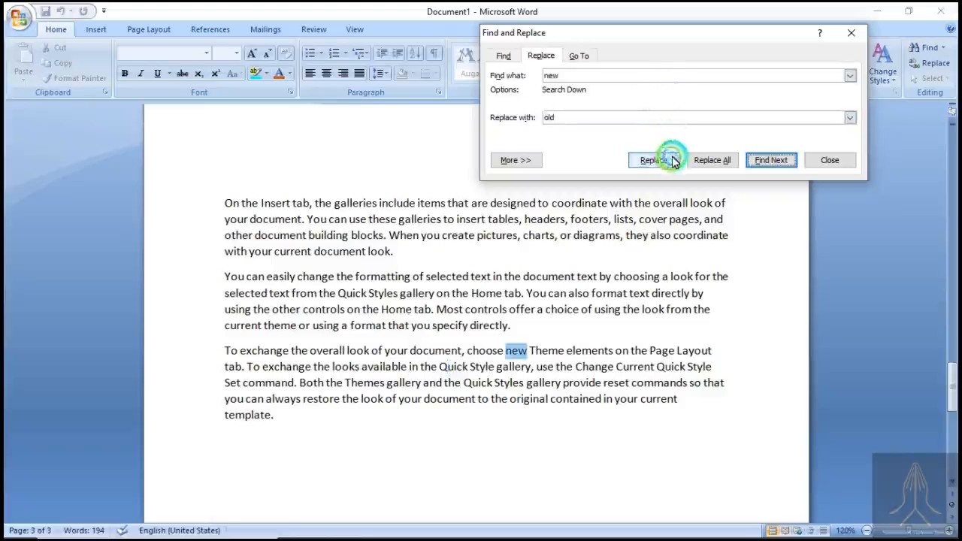
click(694, 163)
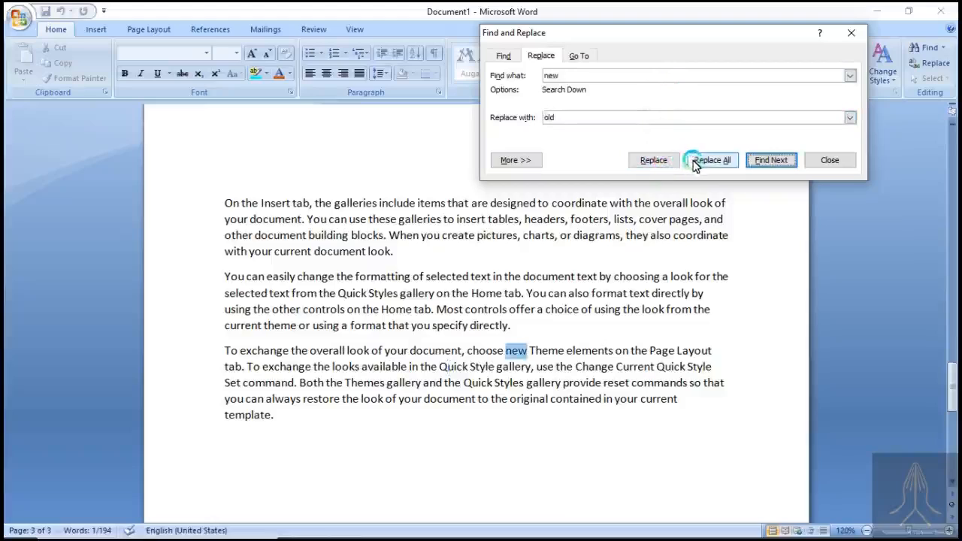
click(676, 161)
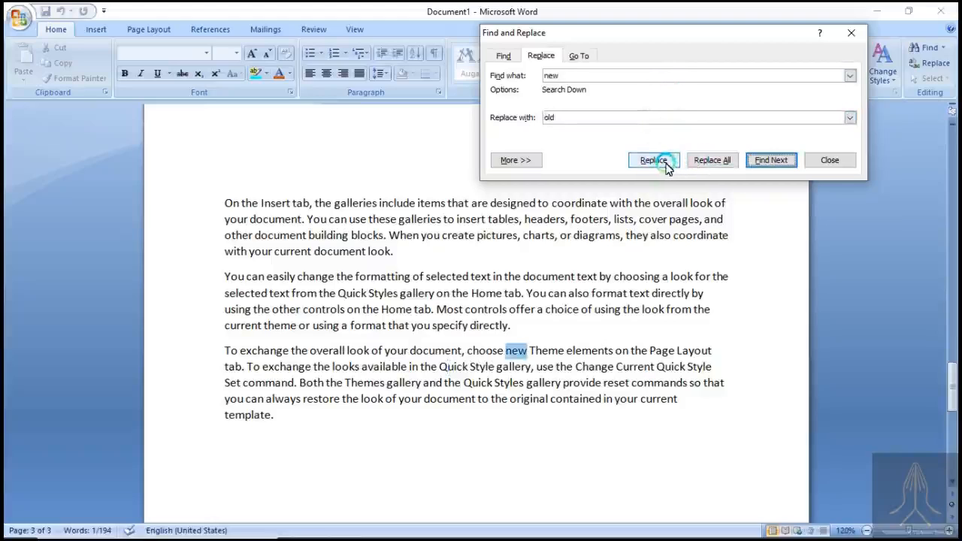
click(533, 352)
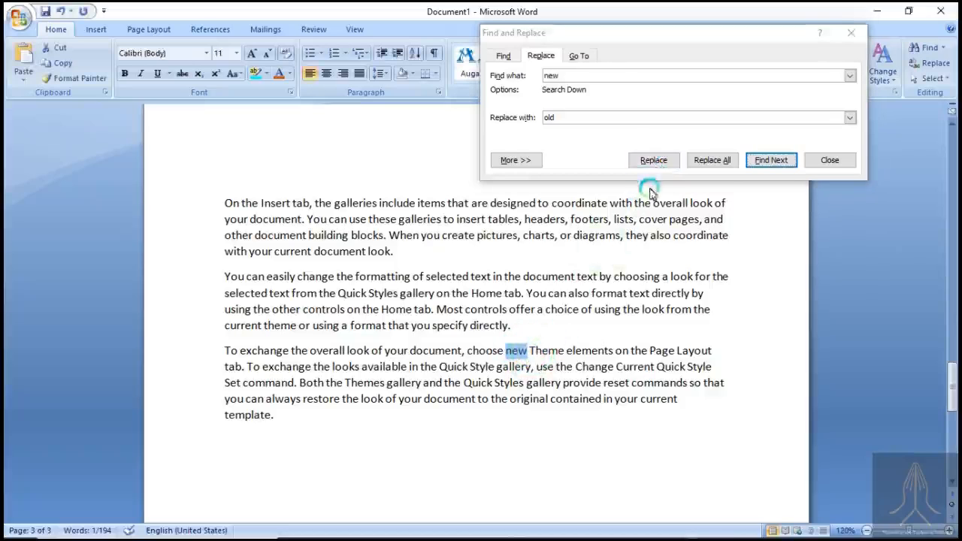
click(657, 161)
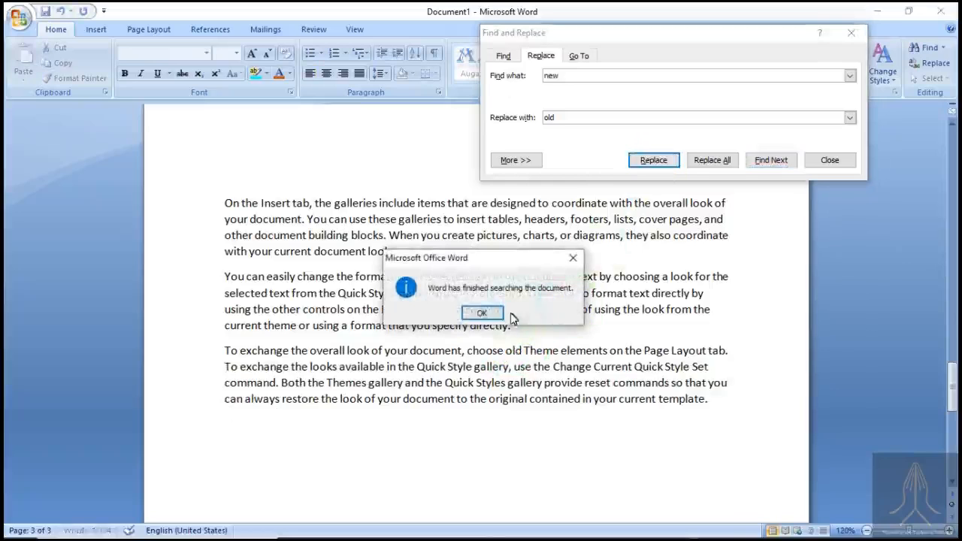
click(500, 321)
scroll(476, 200, up, 4)
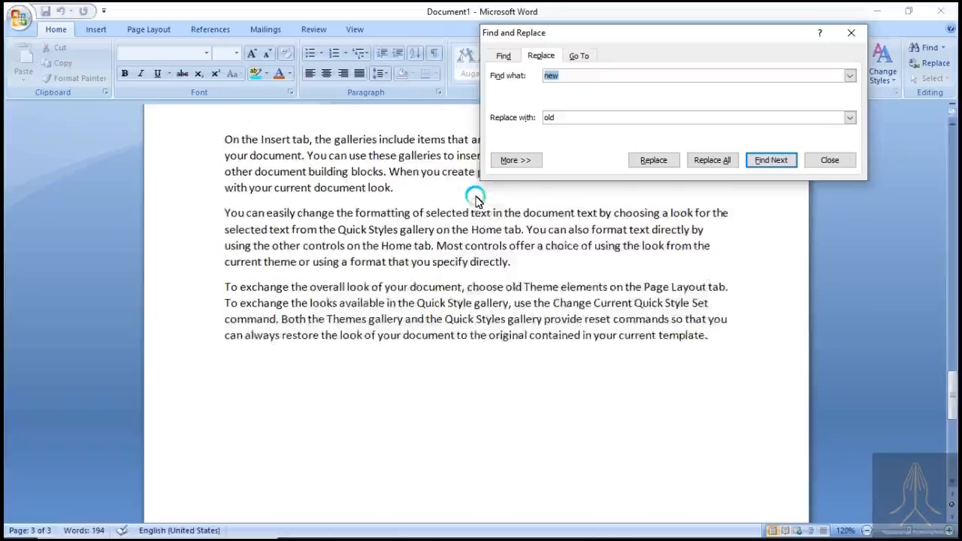
scroll(476, 200, up, 1)
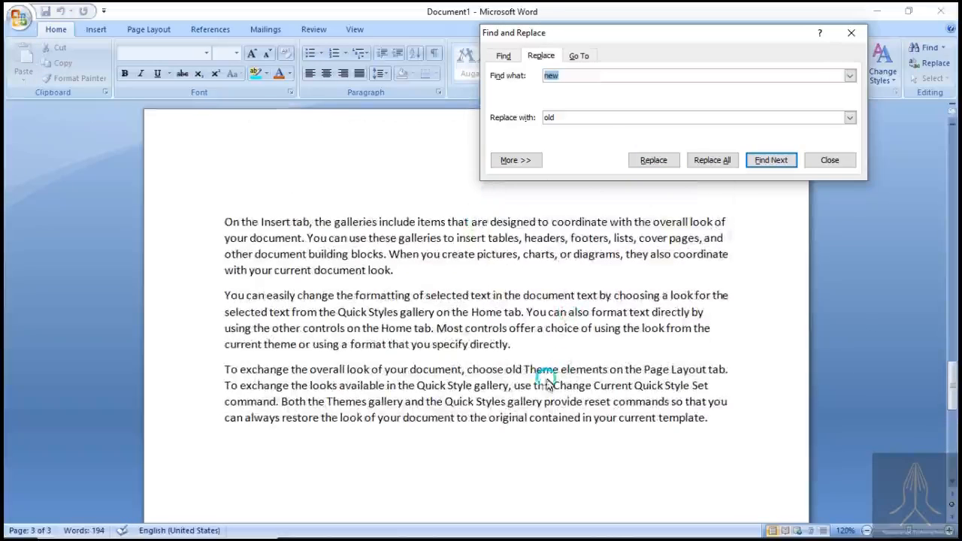
click(519, 372)
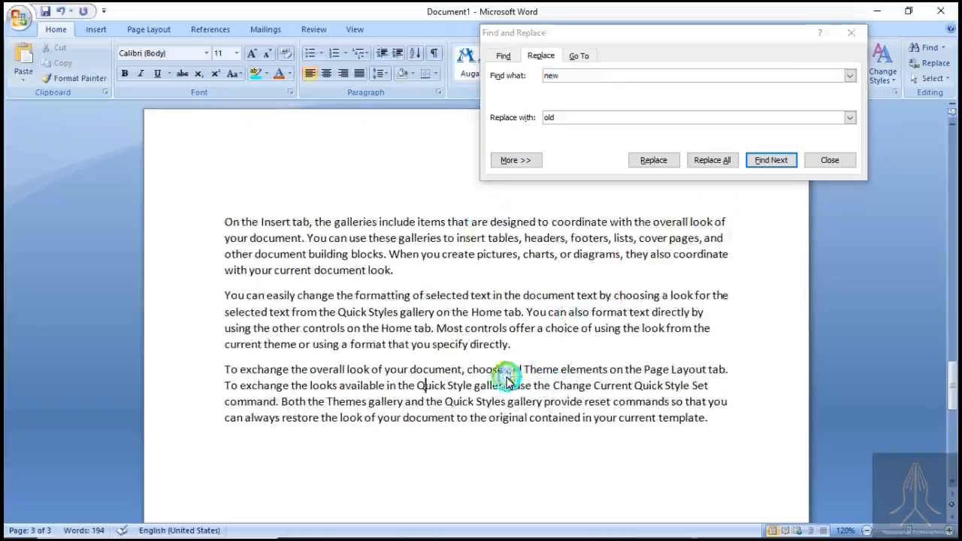
drag(506, 372, 524, 376)
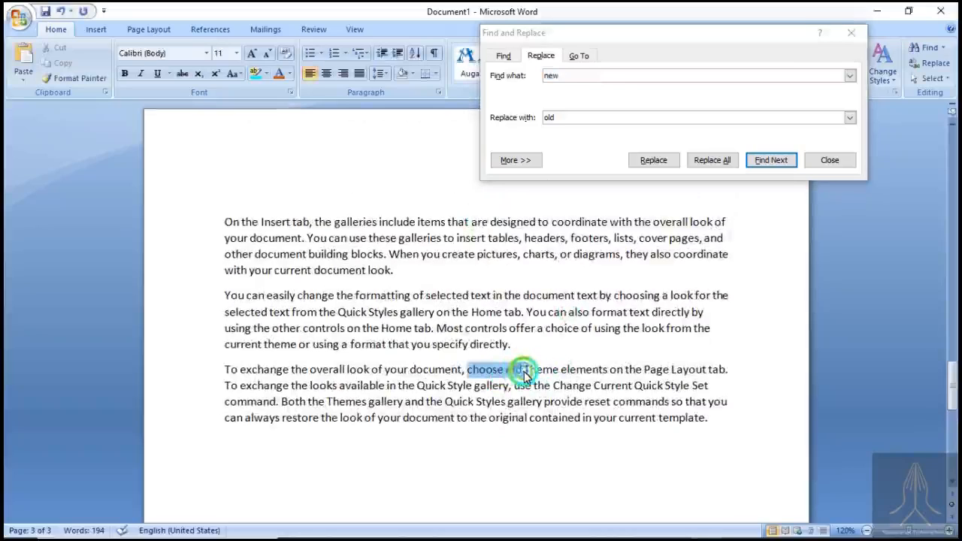
click(524, 372)
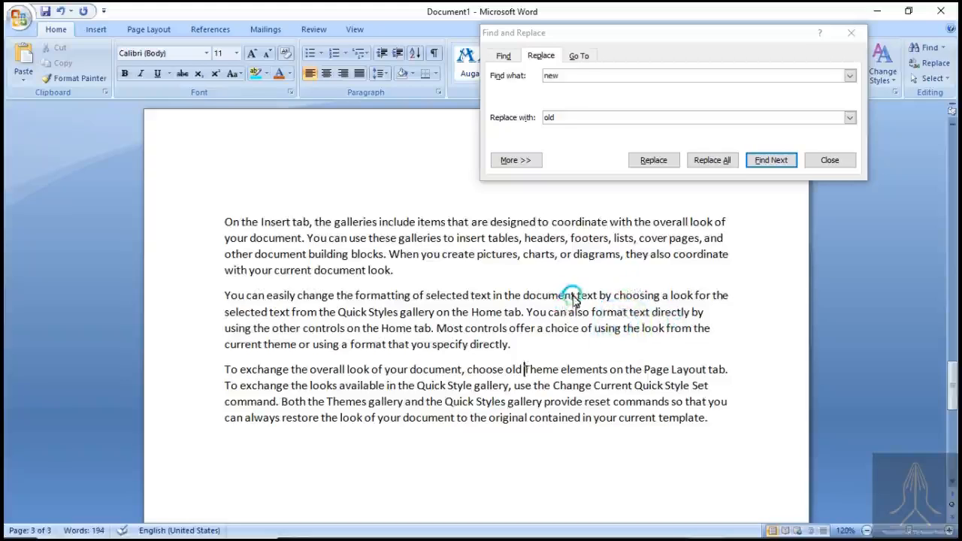
- Select "document" in the second paragraph and set the replacement to find "document" and substitute "file"
drag(573, 297, 523, 297)
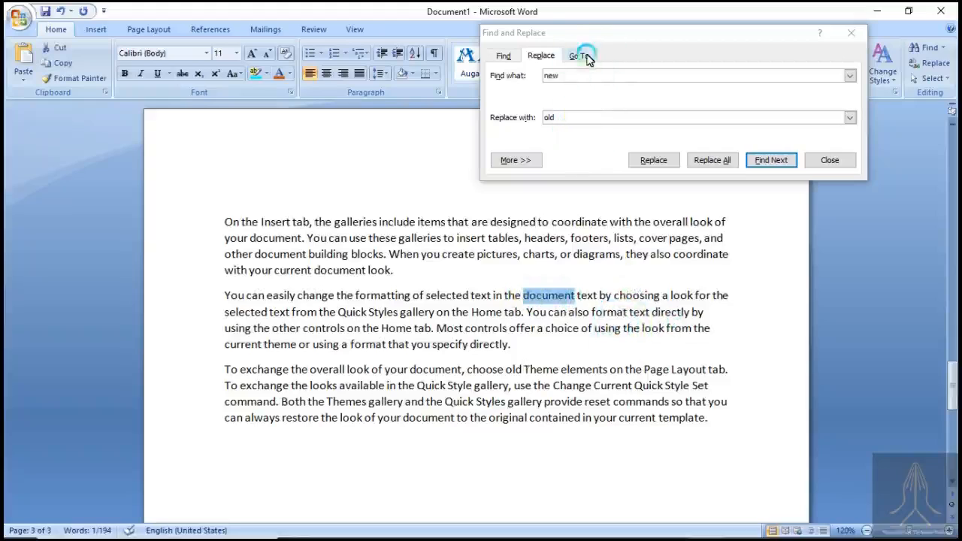
click(593, 75)
key(BackSpace)
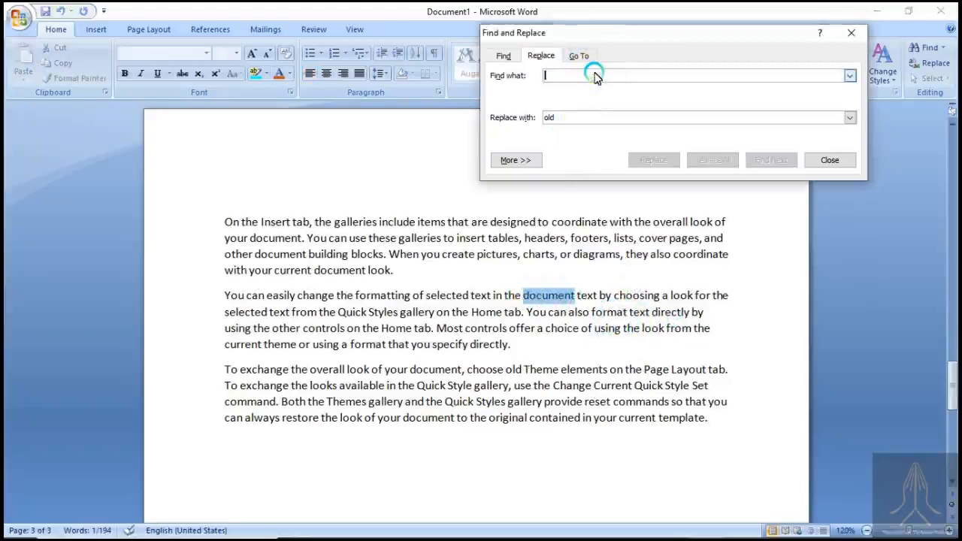
text(document)
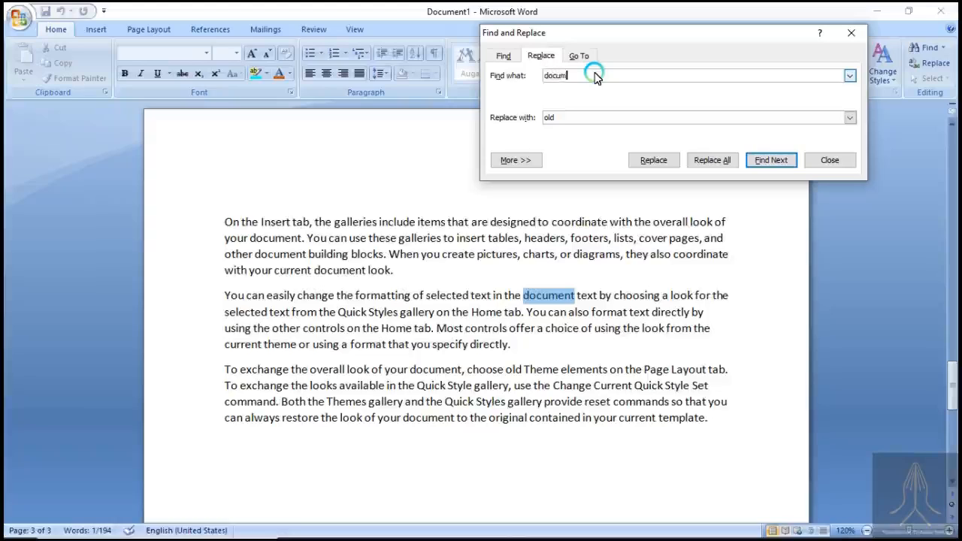
click(618, 119)
key(BackSpace)
key(BackSpace)
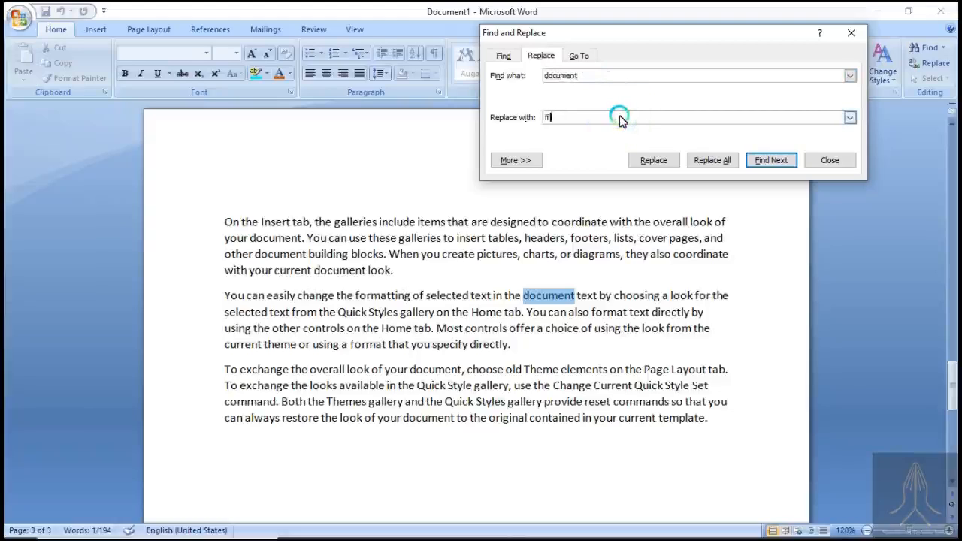
- Replace the selected "document" in the second paragraph with "file" and highlight the replaced word
click(673, 162)
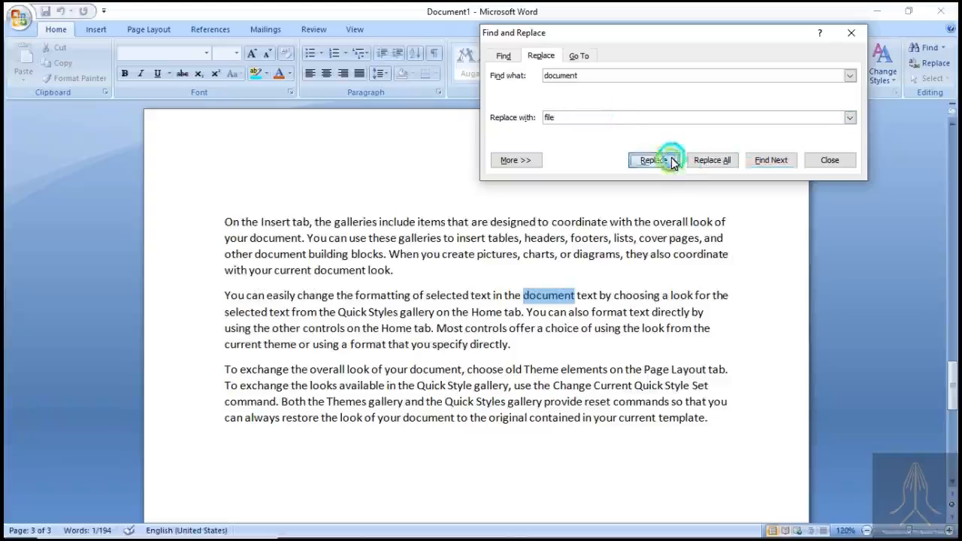
click(671, 160)
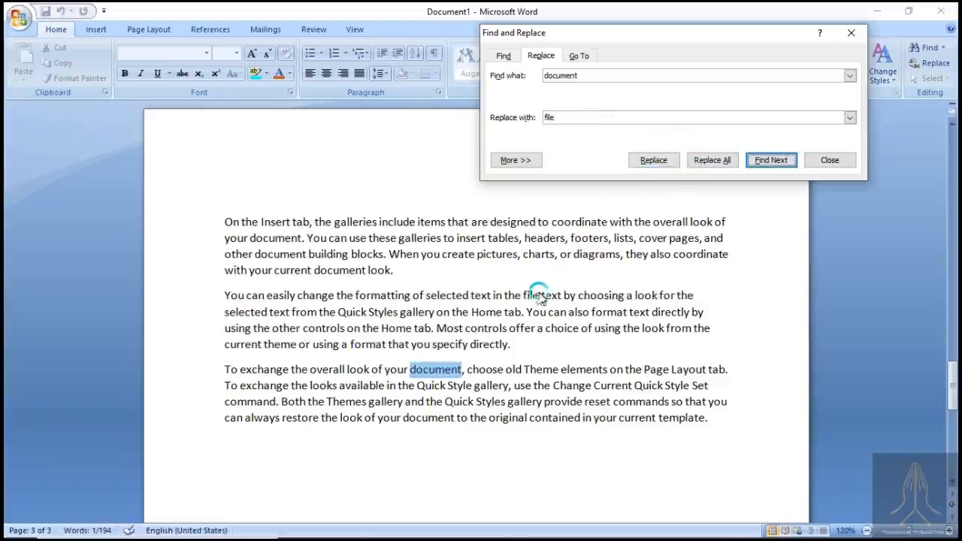
click(536, 298)
double_click(538, 297)
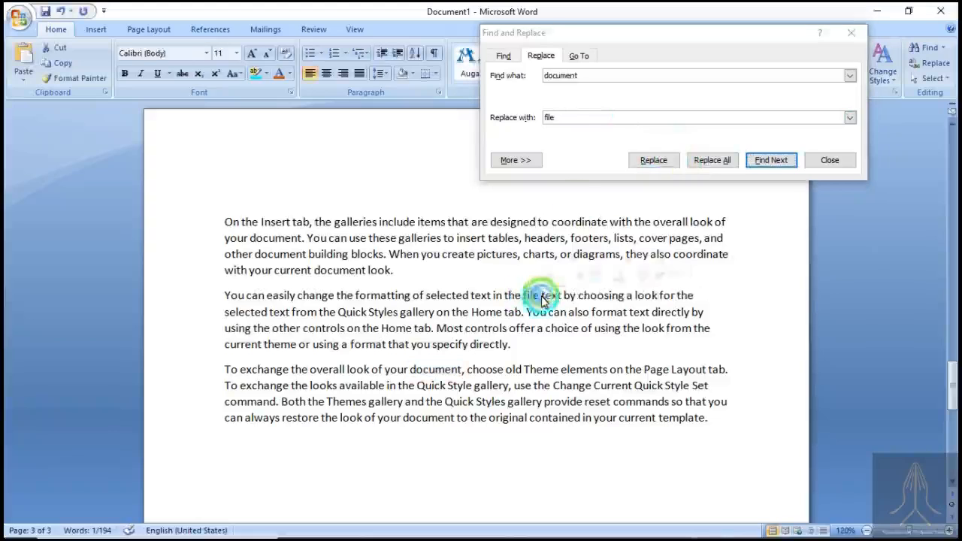
- Replace all remaining occurrences of "document" with "file", continuing the search from the beginning of the document, and dismiss the completion notice
click(646, 120)
click(650, 125)
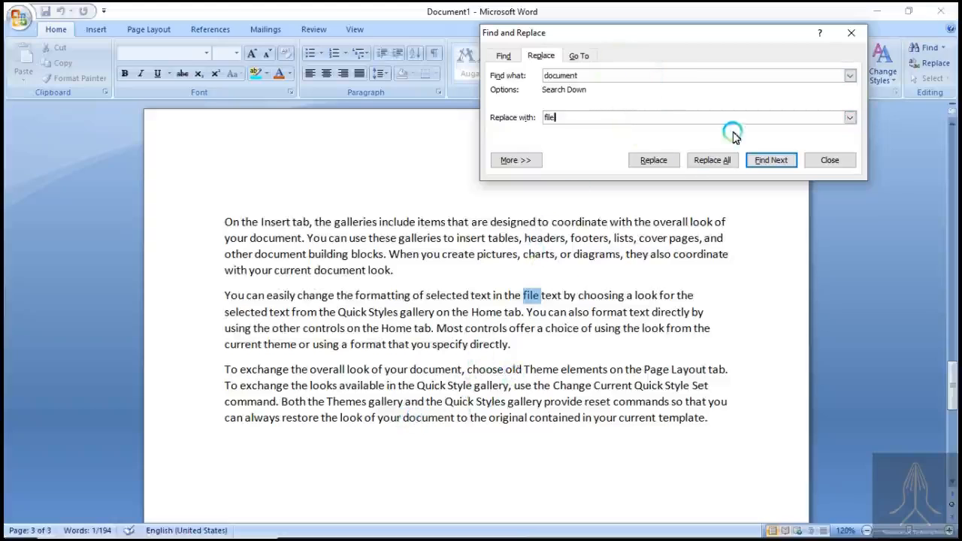
click(710, 162)
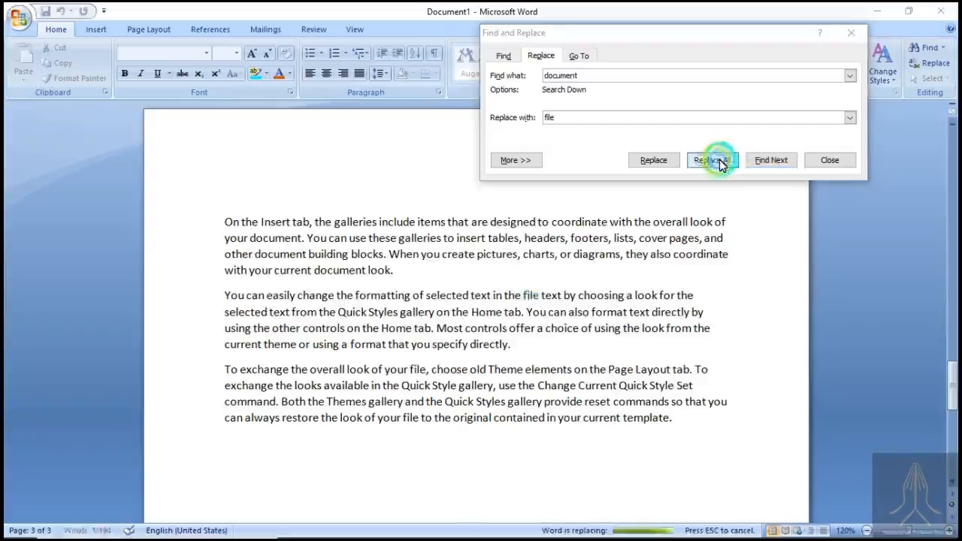
click(458, 312)
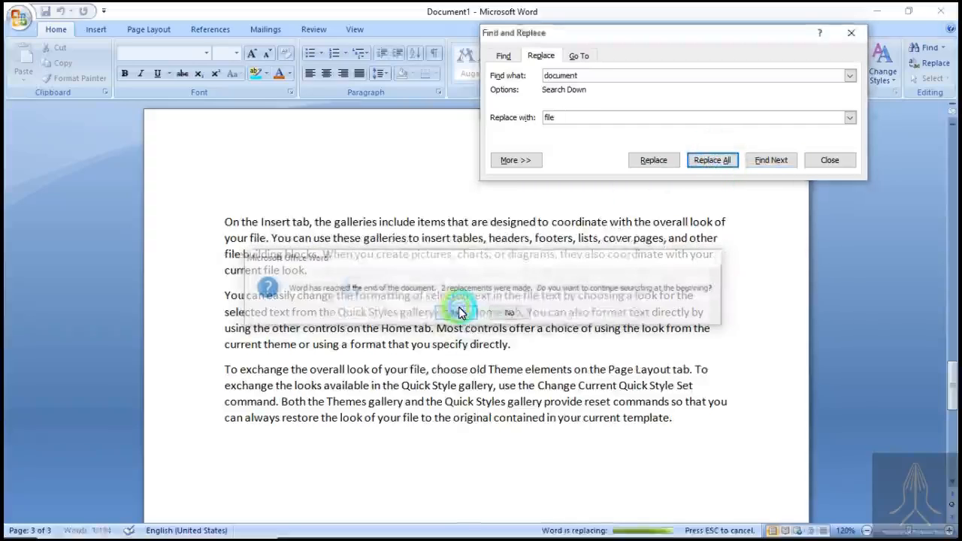
click(486, 315)
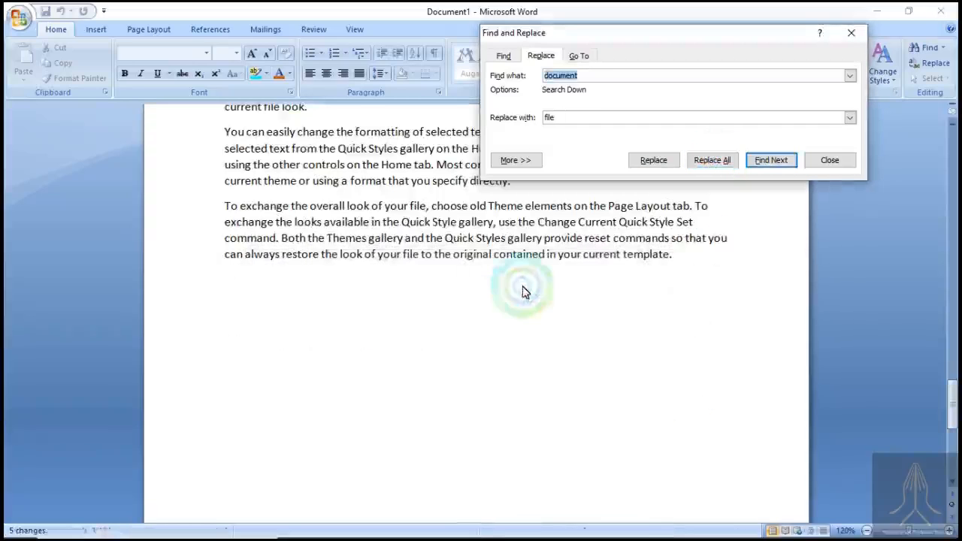
- Check the replaced word "file" in the second and third paragraphs, and close the Find and Replace dialog
scroll(526, 287, up, 2)
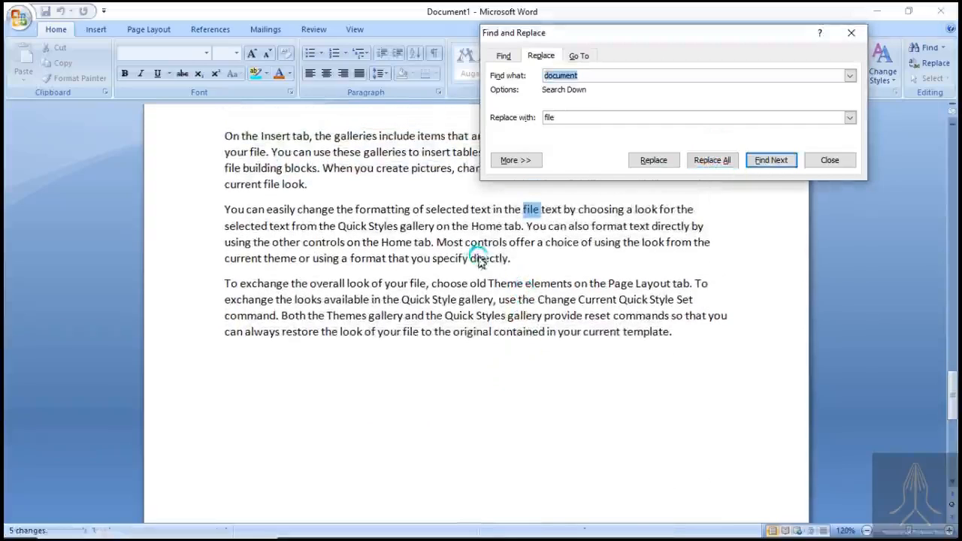
click(538, 212)
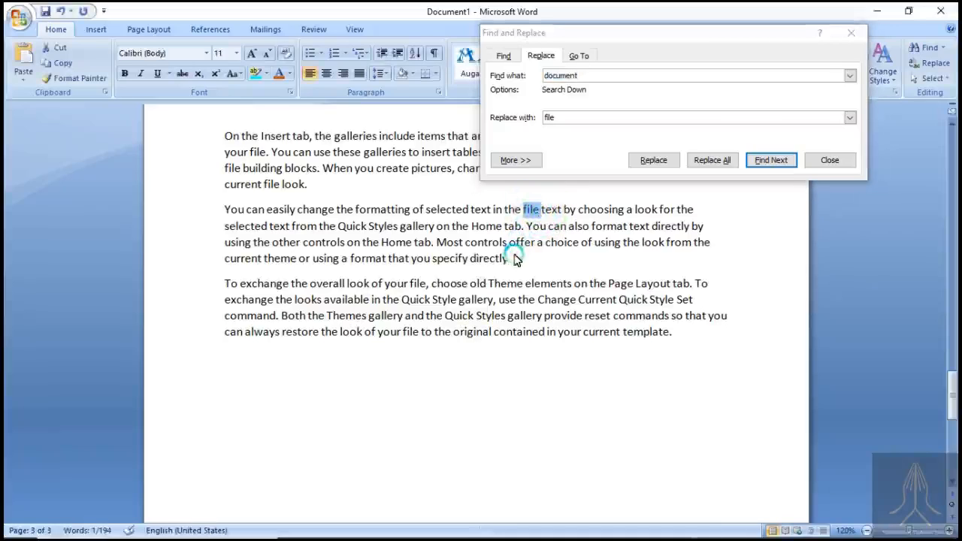
double_click(414, 286)
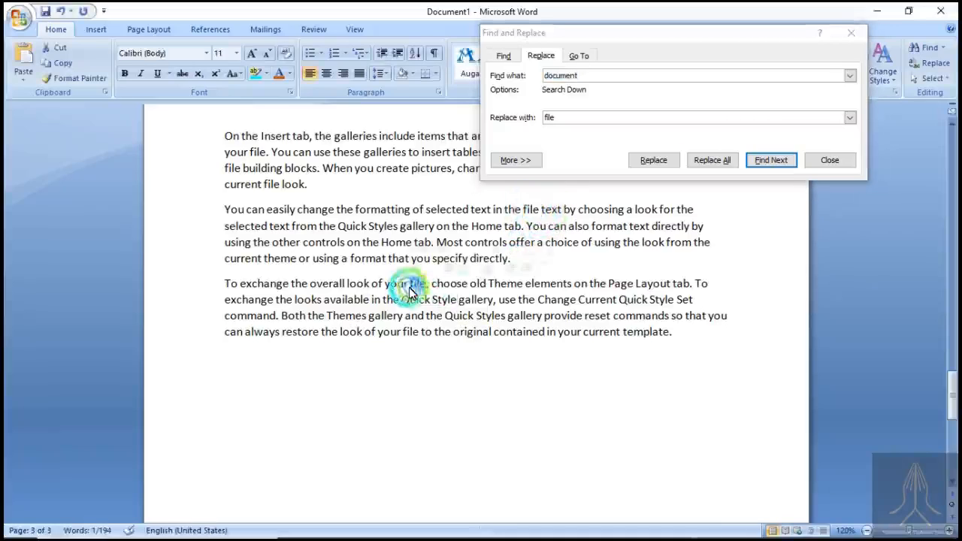
drag(417, 333, 397, 336)
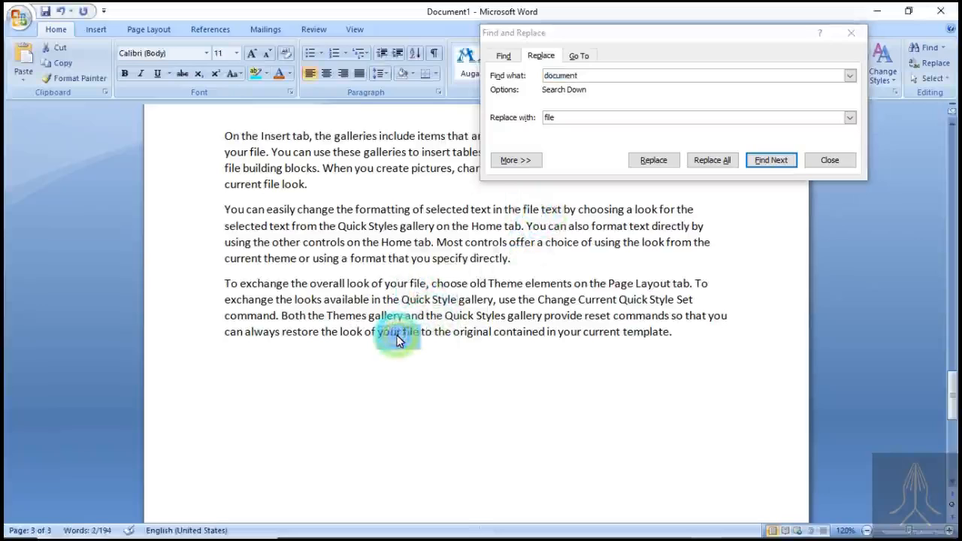
scroll(556, 339, up, 2)
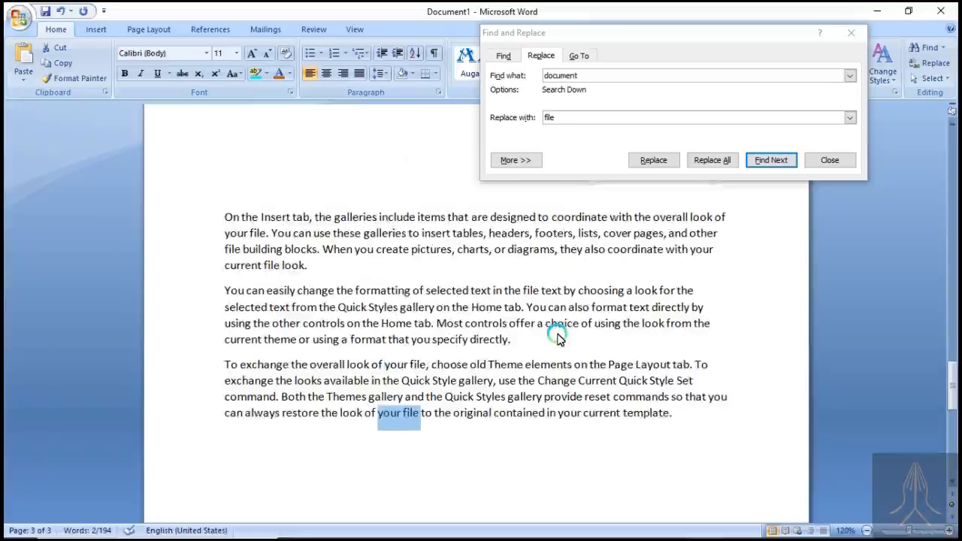
click(836, 160)
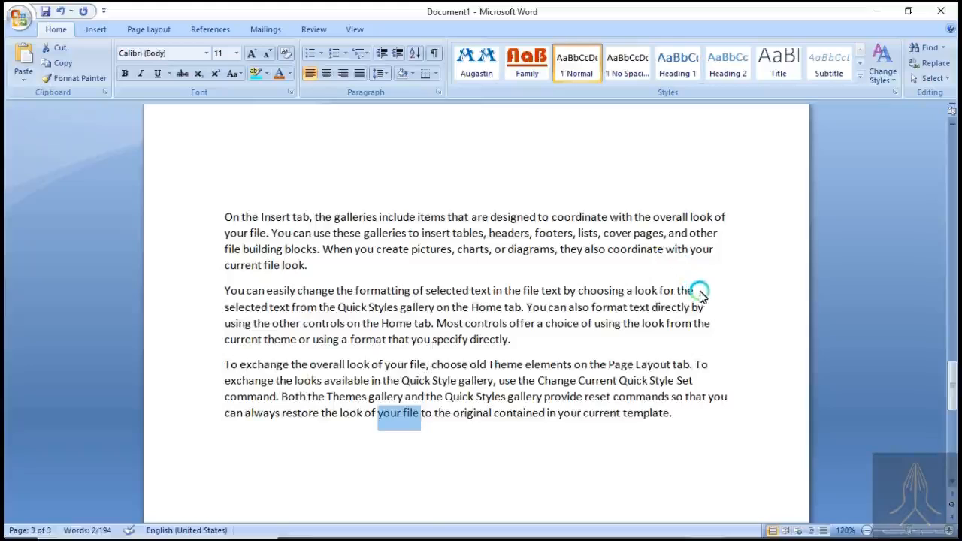
mouse_move(796, 530)
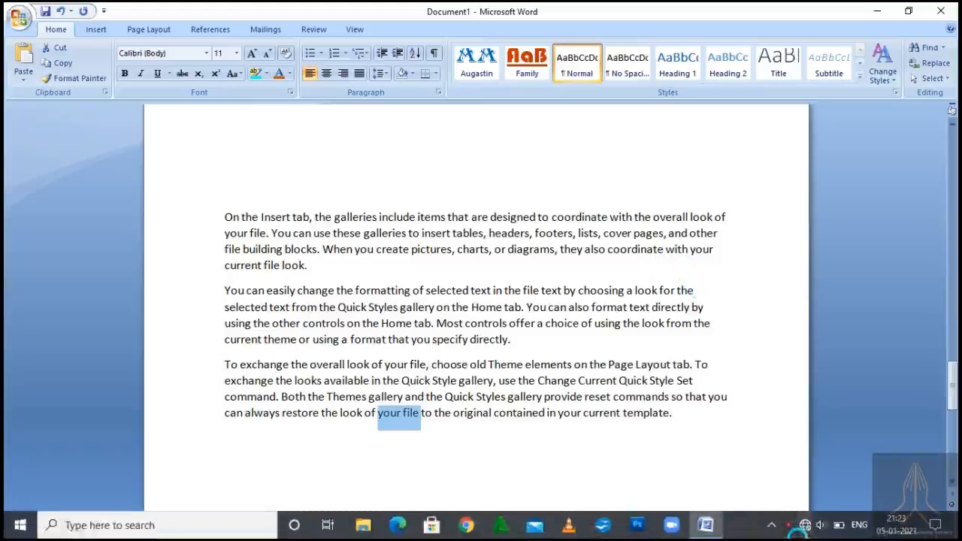